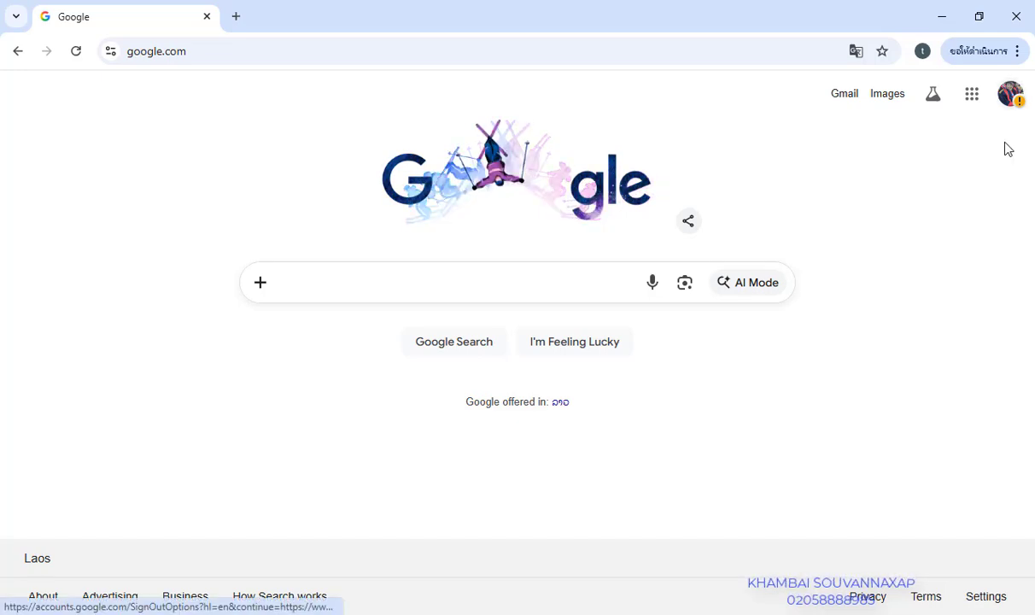
Check the Google account panel, then open the Google apps launcher and browse its apps
left_click(1010, 95)
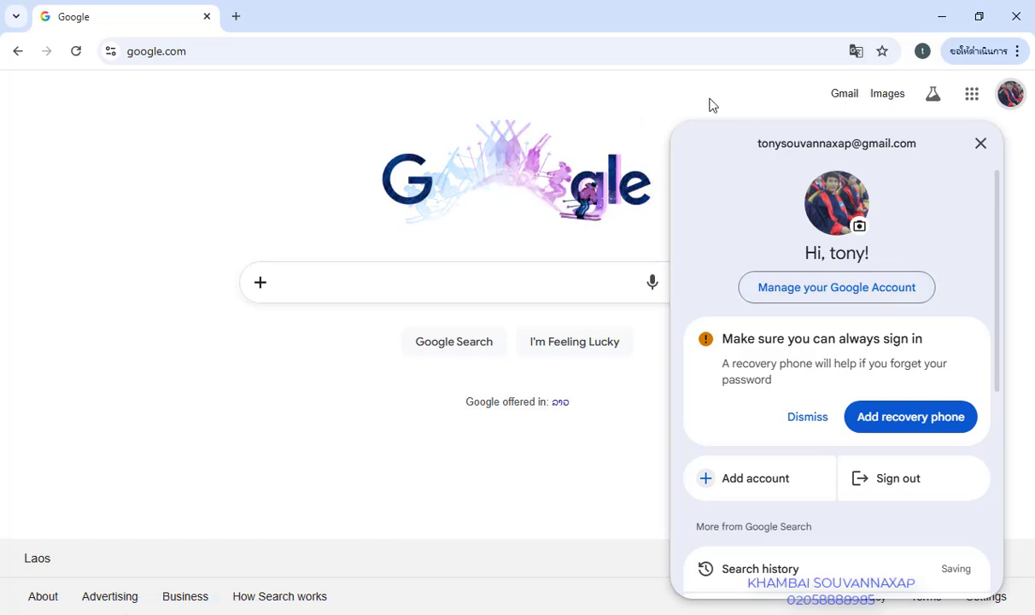
left_click(680, 102)
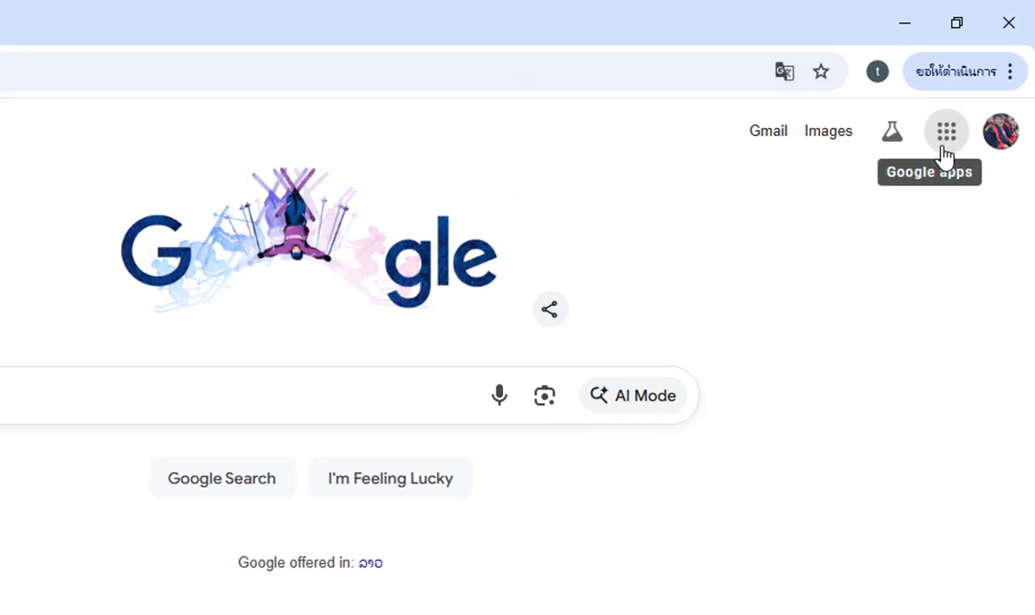
left_click(944, 154)
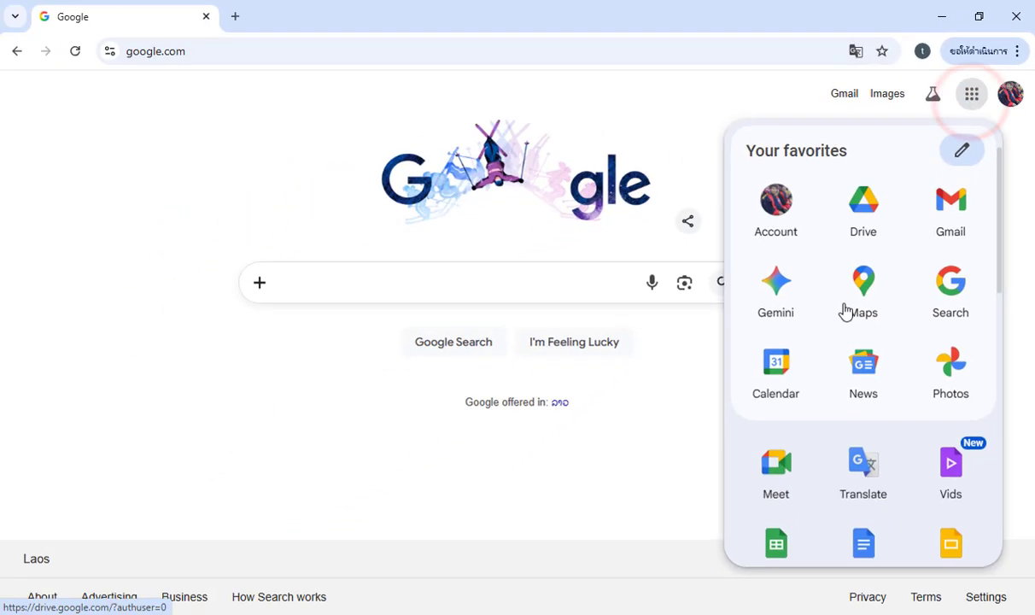
scroll(905, 340, "down", 9)
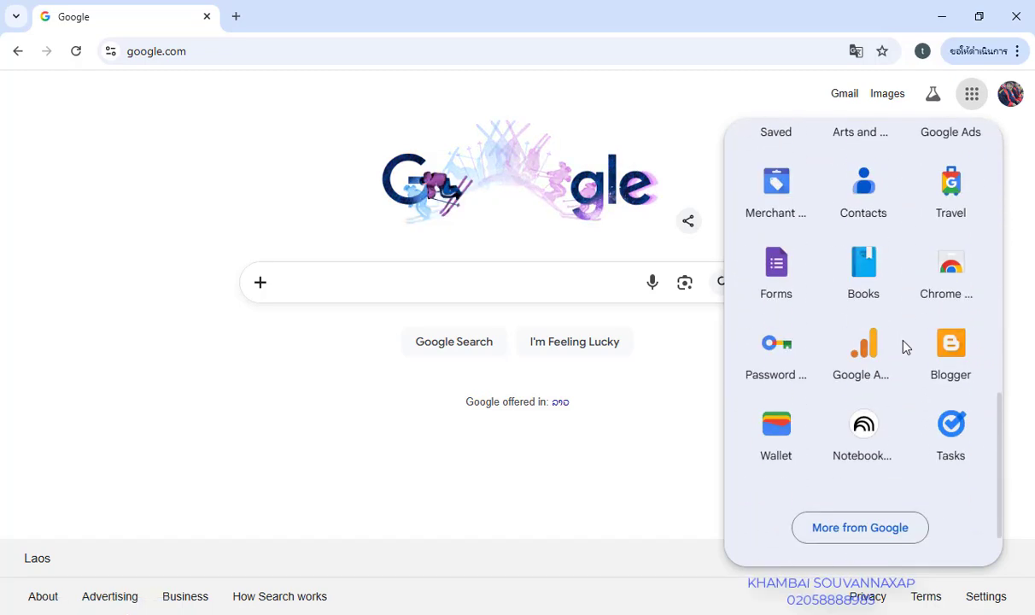
scroll(906, 346, "up", 9)
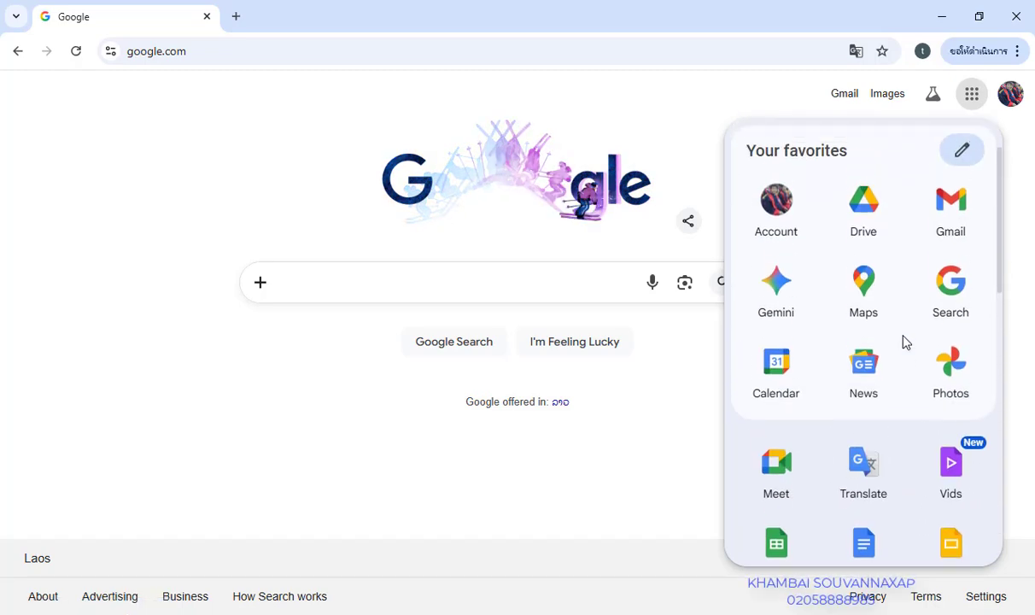
Open Google Drive from the apps launcher and show the empty My Drive page
left_click(876, 220)
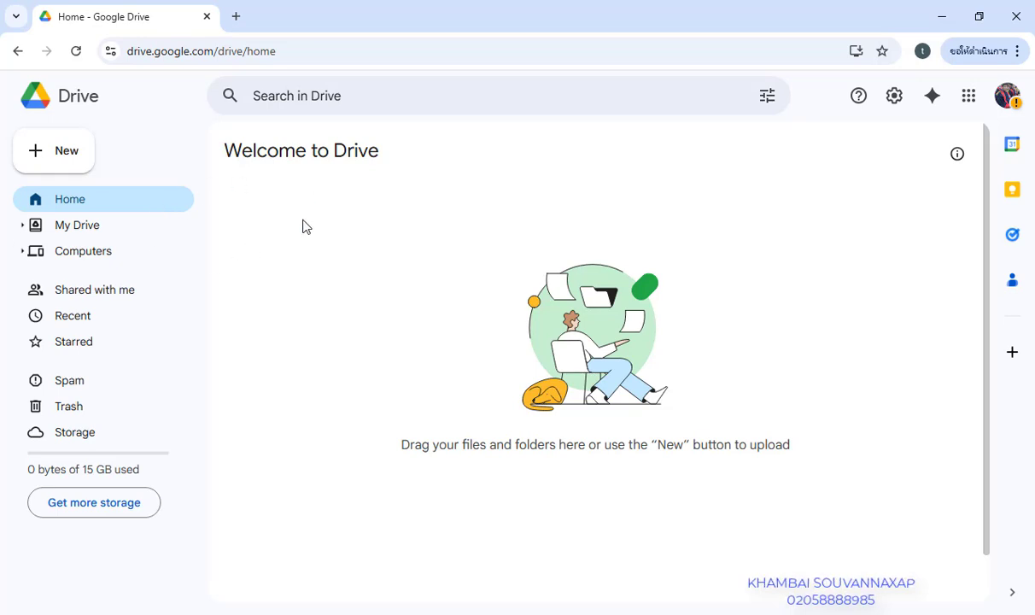
left_click(104, 226)
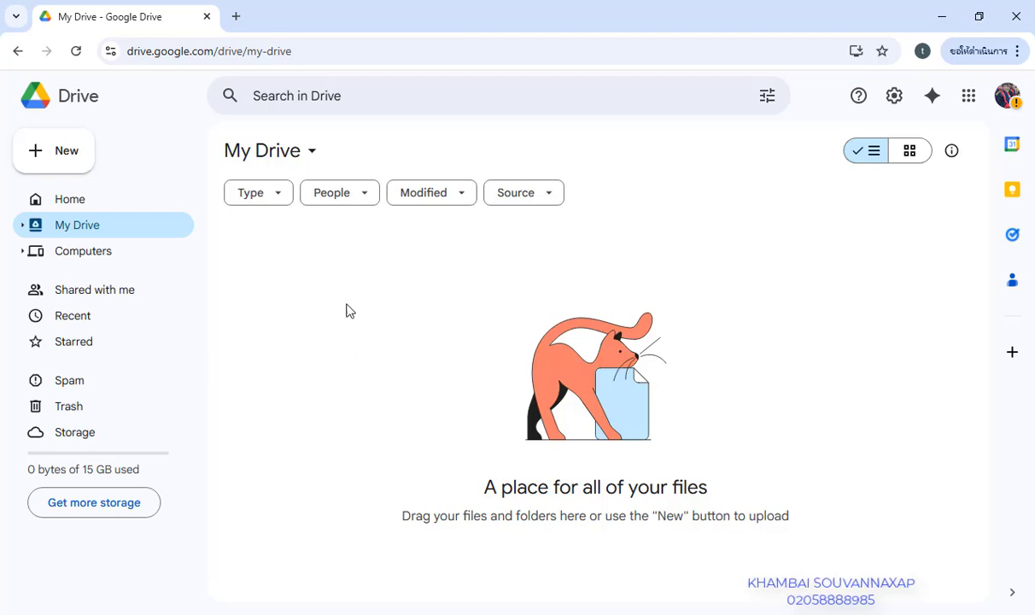
left_click(125, 290)
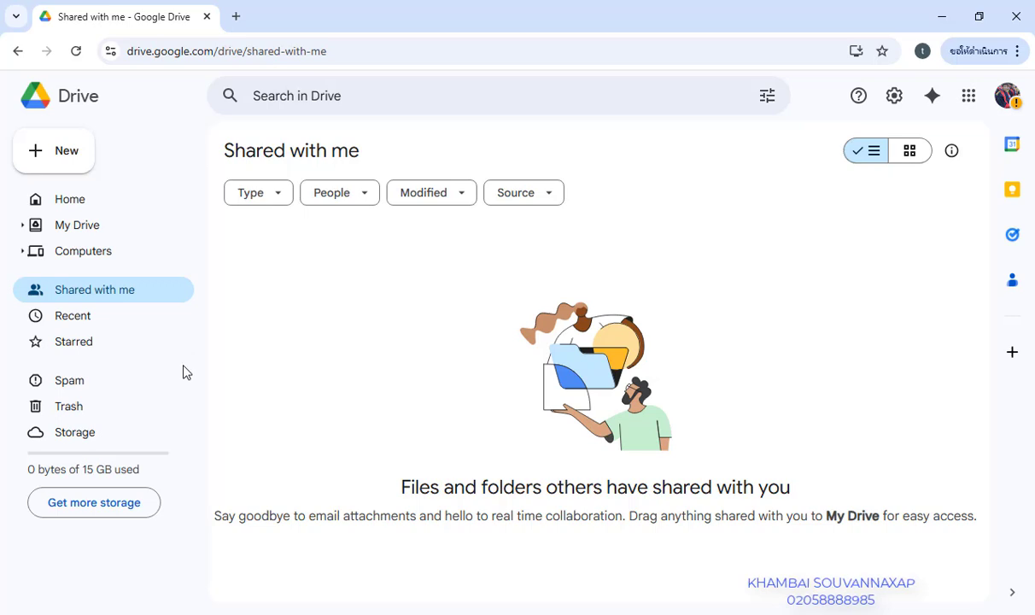
left_click(116, 317)
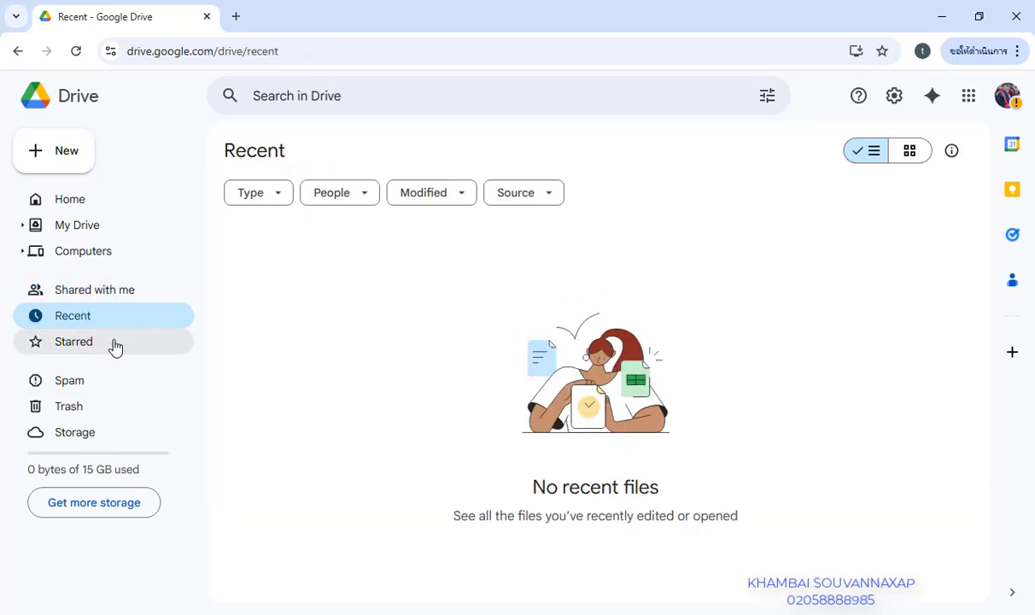
left_click(143, 351)
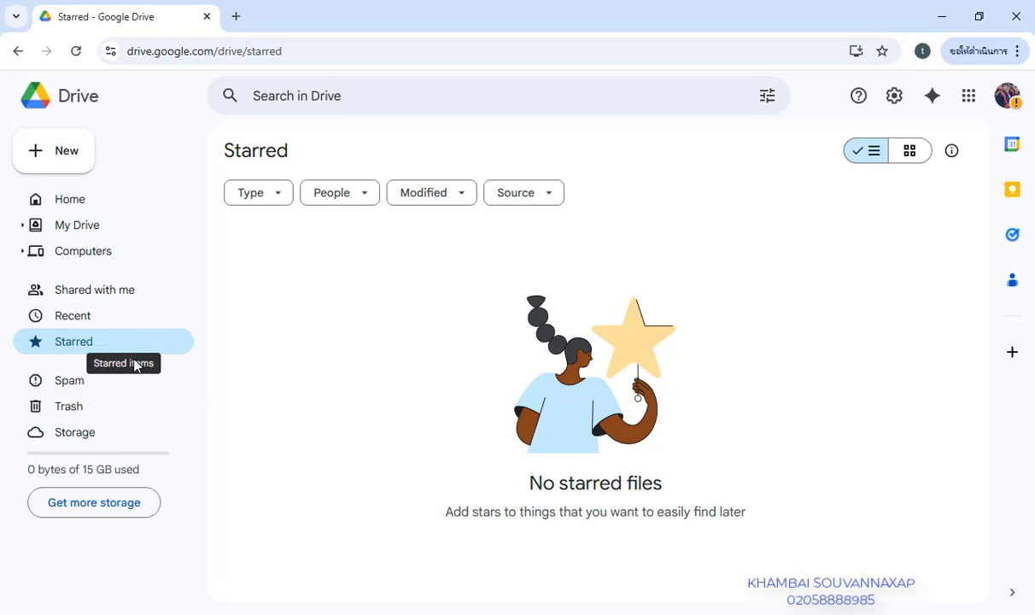
left_click(91, 408)
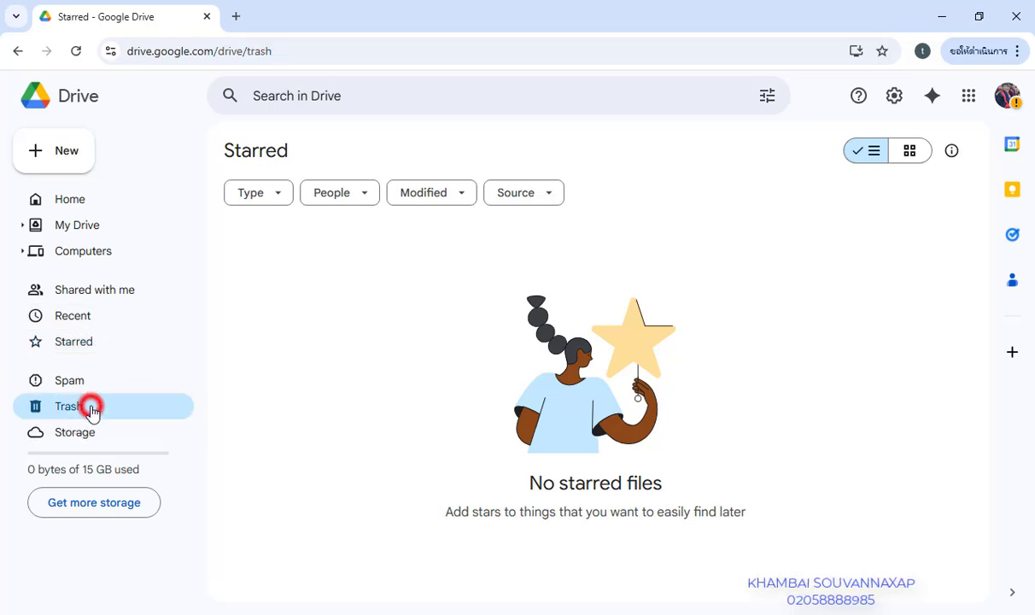
left_click(90, 434)
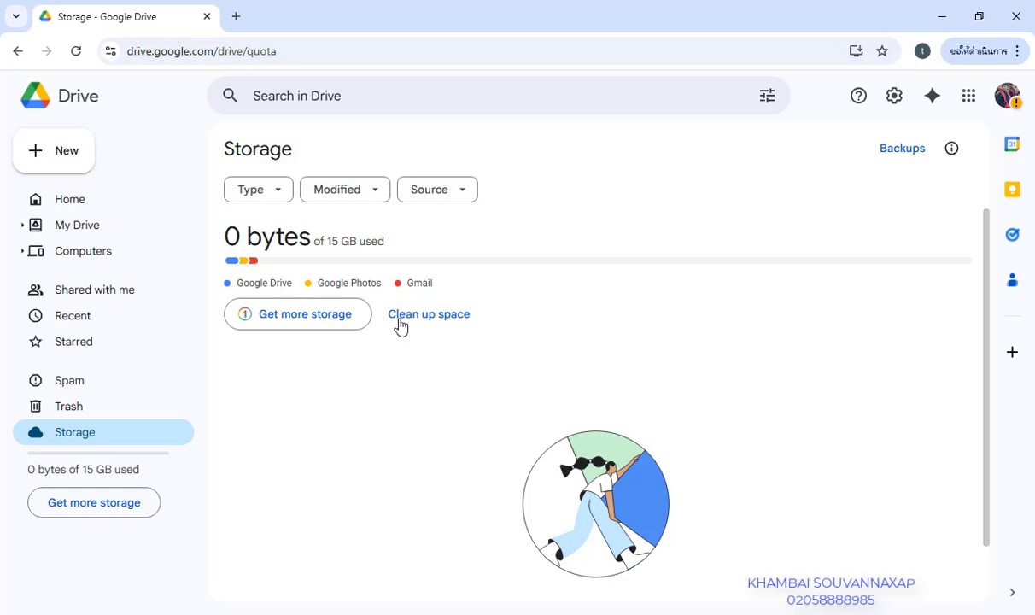
left_click(89, 229)
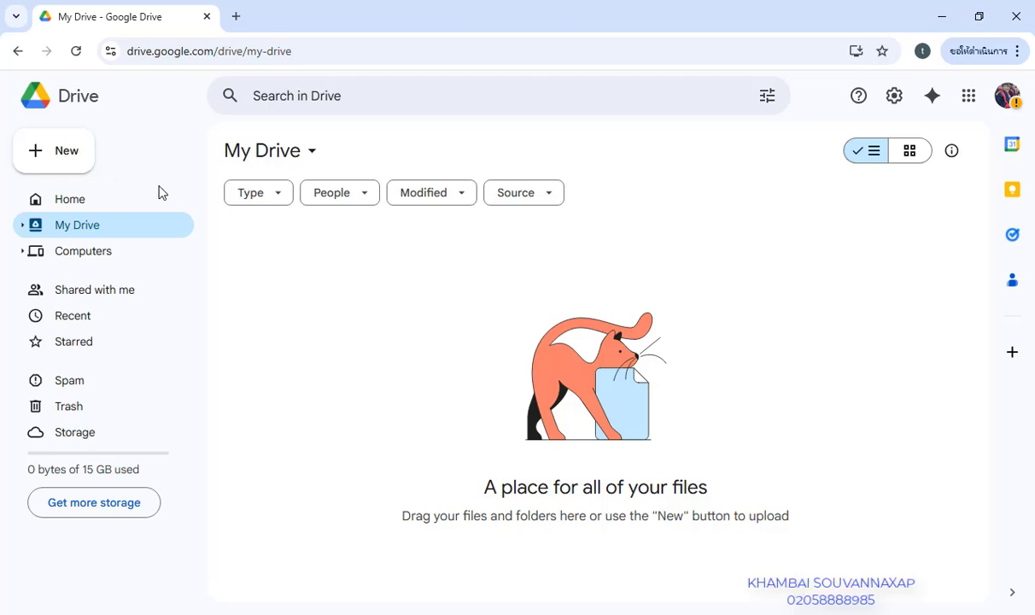
left_click(292, 302)
Restore Chrome to a smaller window and narrow it toward the right side
left_click(976, 17)
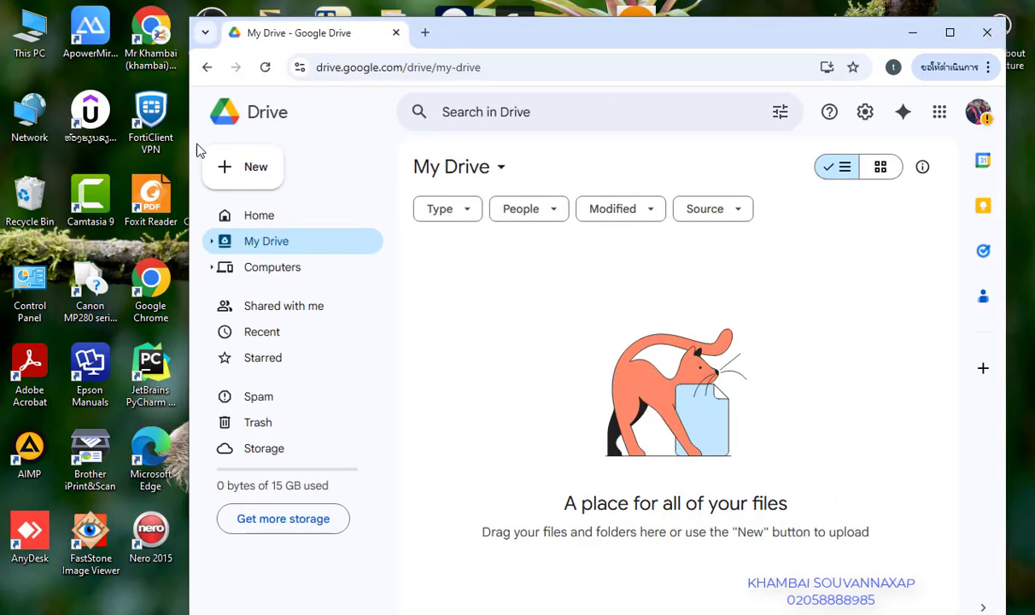
left_click_drag(187, 156, 342, 122)
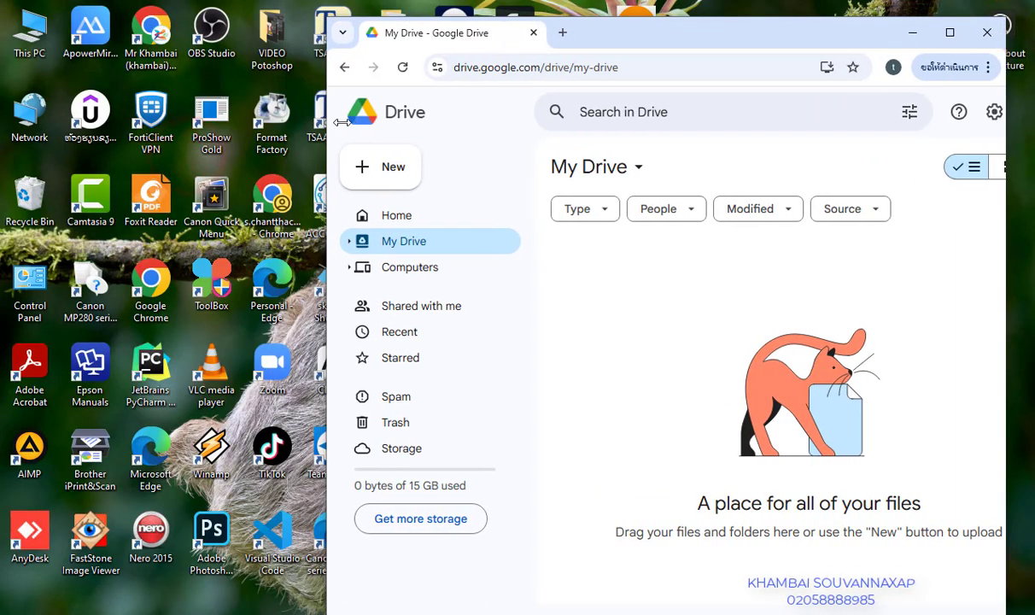
left_click_drag(634, 45, 671, 26)
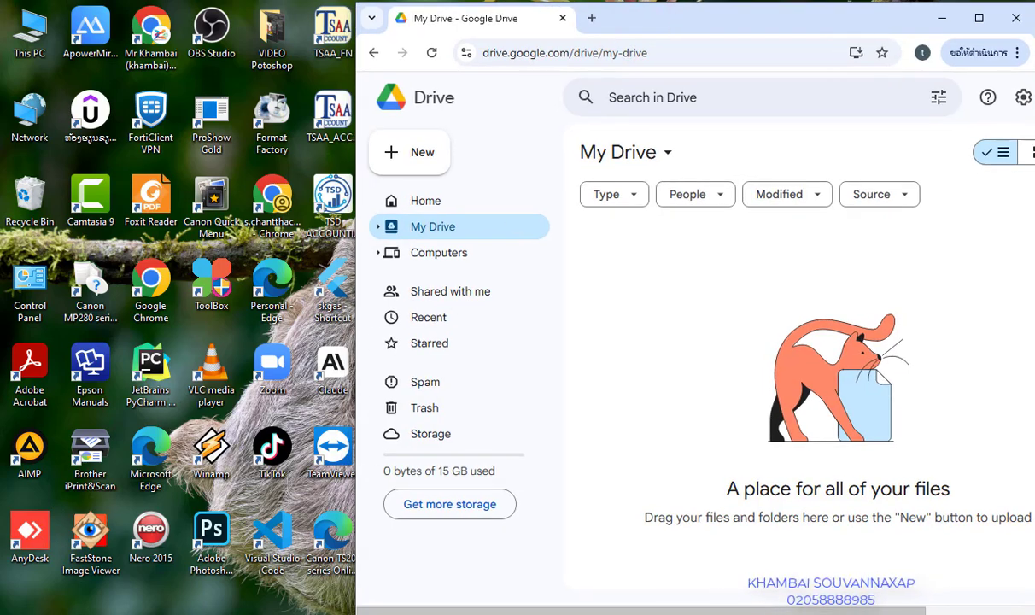
Place a File Explorer window showing the Documents folder in the top-left corner beside Drive
left_click(742, 614)
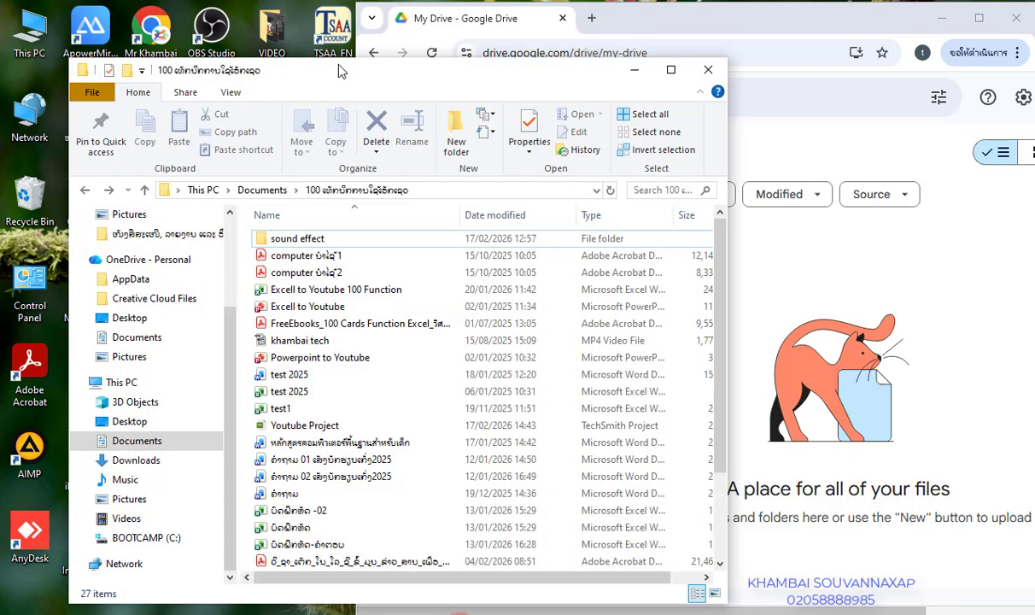
mouse_move(321, 62)
left_mouse_down()
mouse_move(240, 79)
mouse_move(274, 66)
left_mouse_up()
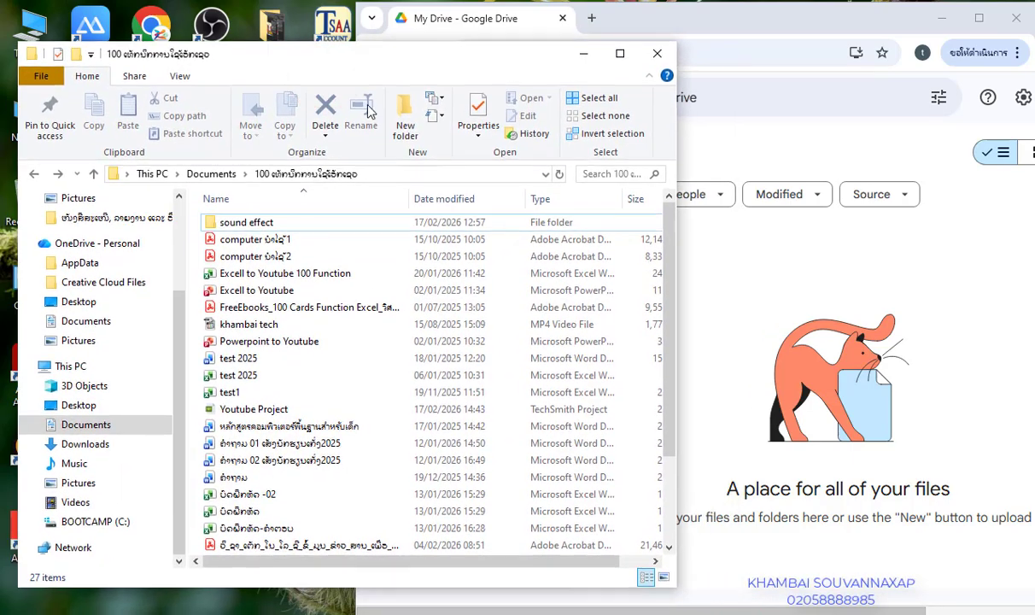
left_click_drag(677, 241, 438, 314)
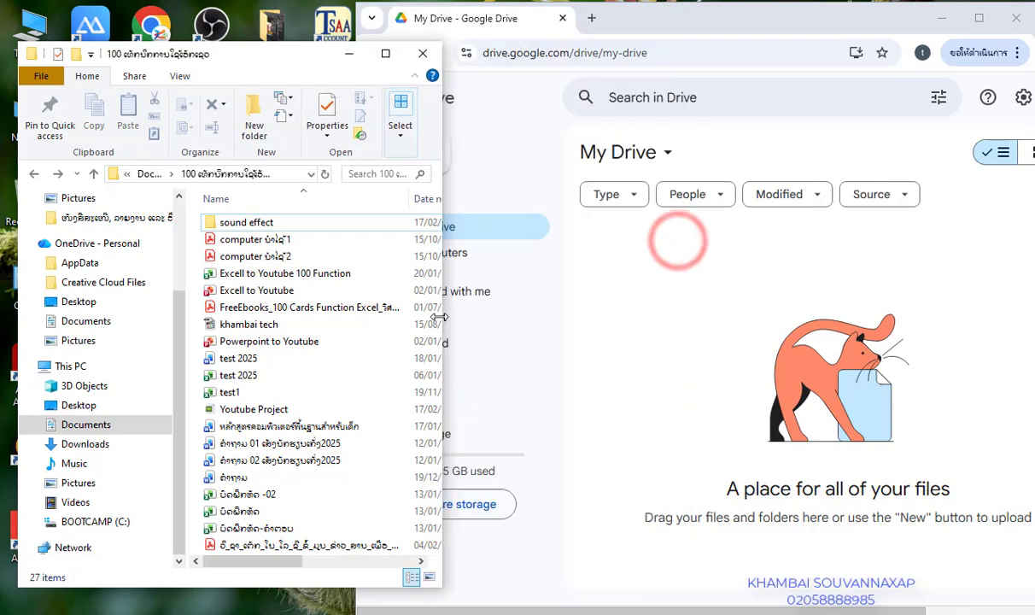
left_click_drag(226, 57, 212, 18)
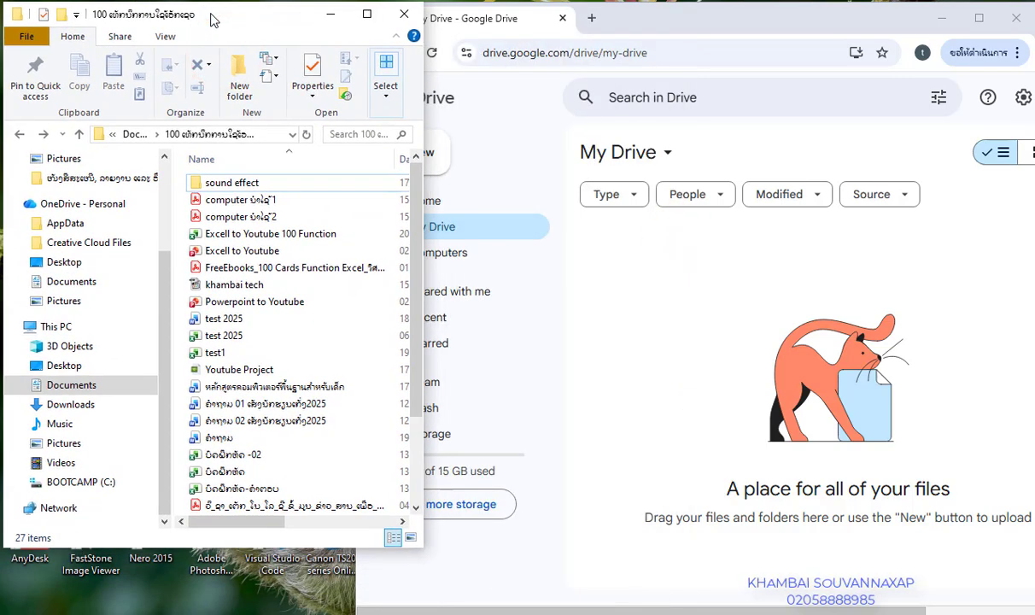
left_click(271, 201)
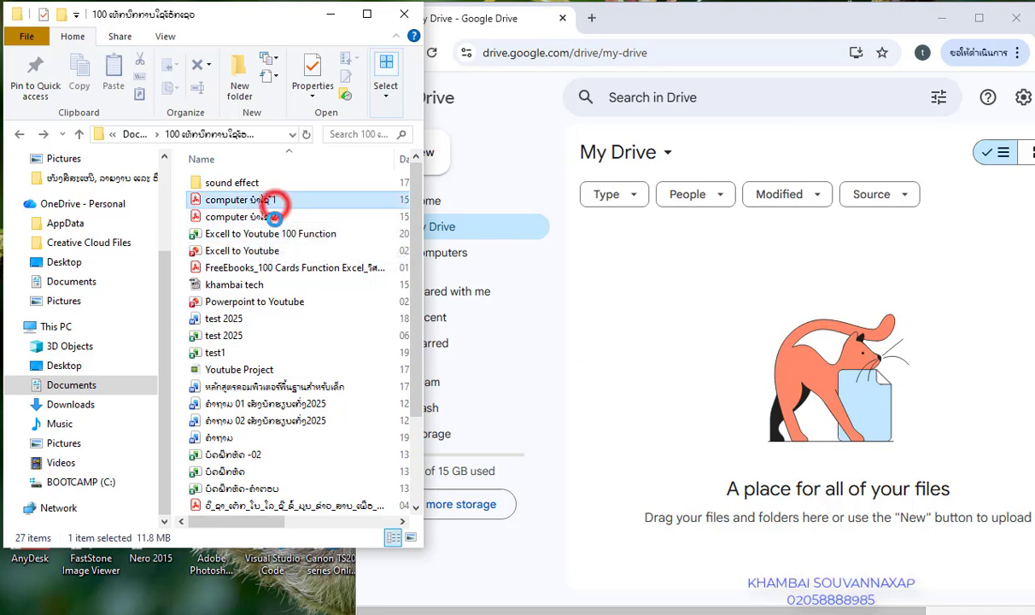
left_click(606, 316)
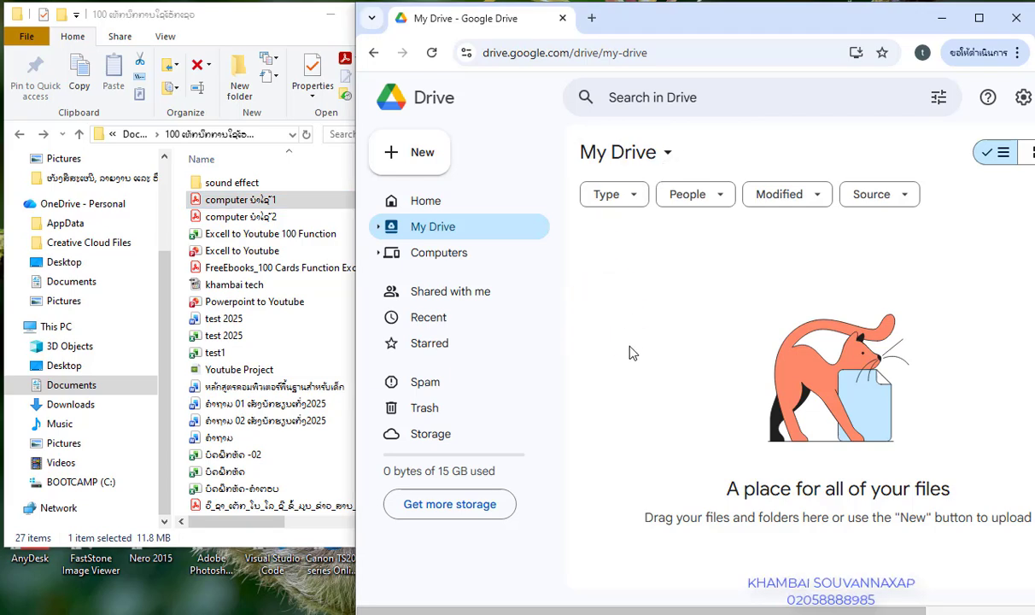
Create a new folder named ບັດຮຽນ in My Drive
left_click(669, 154)
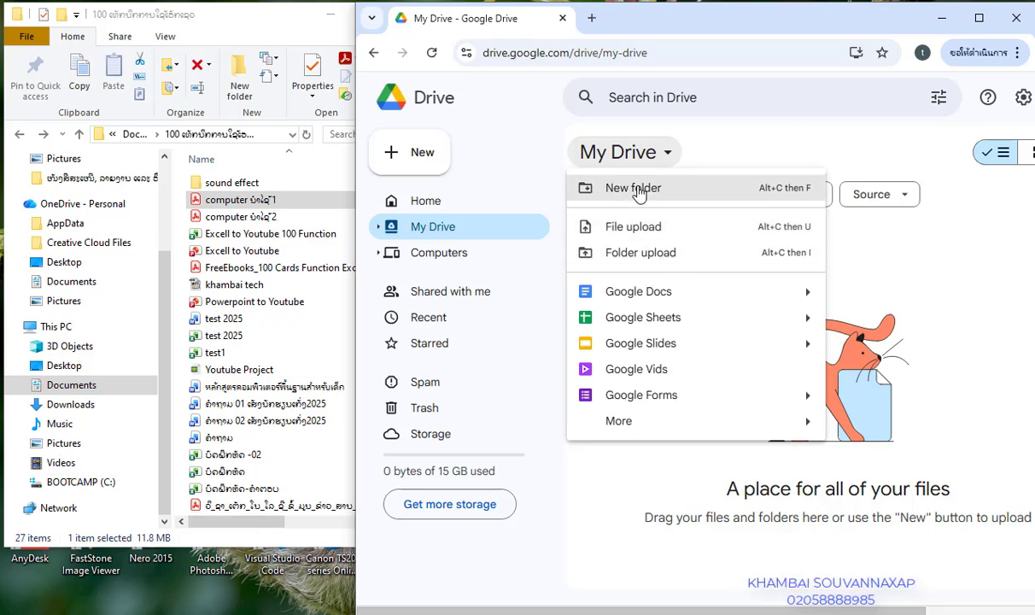
left_click(611, 189)
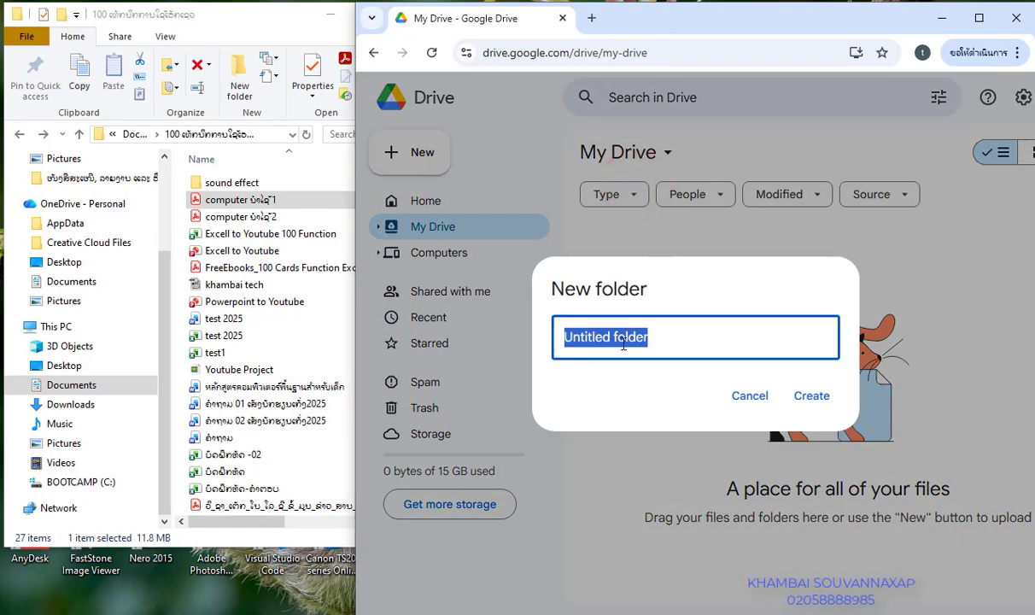
type("2k")
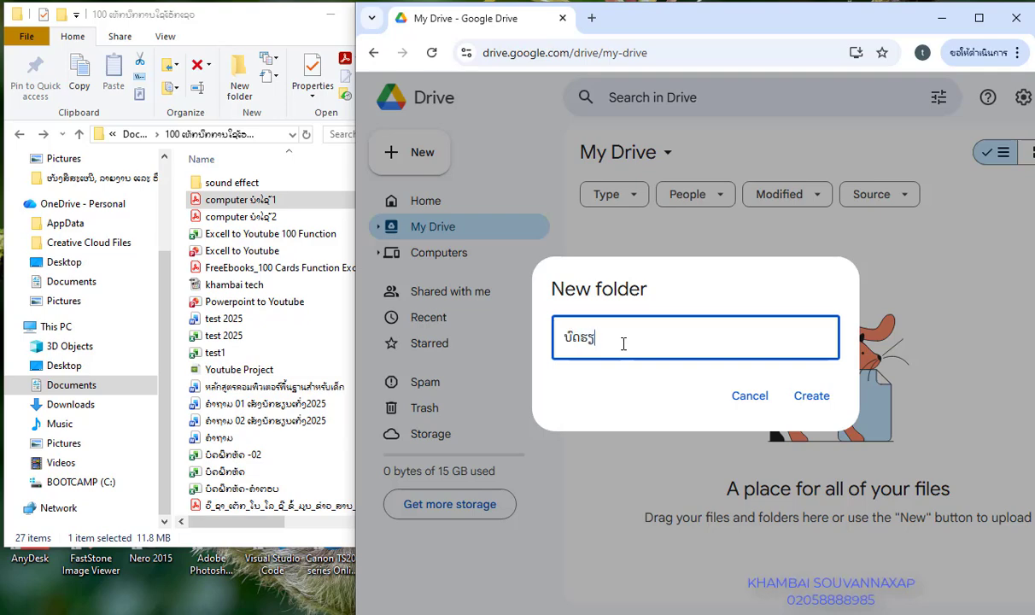
left_click(812, 397)
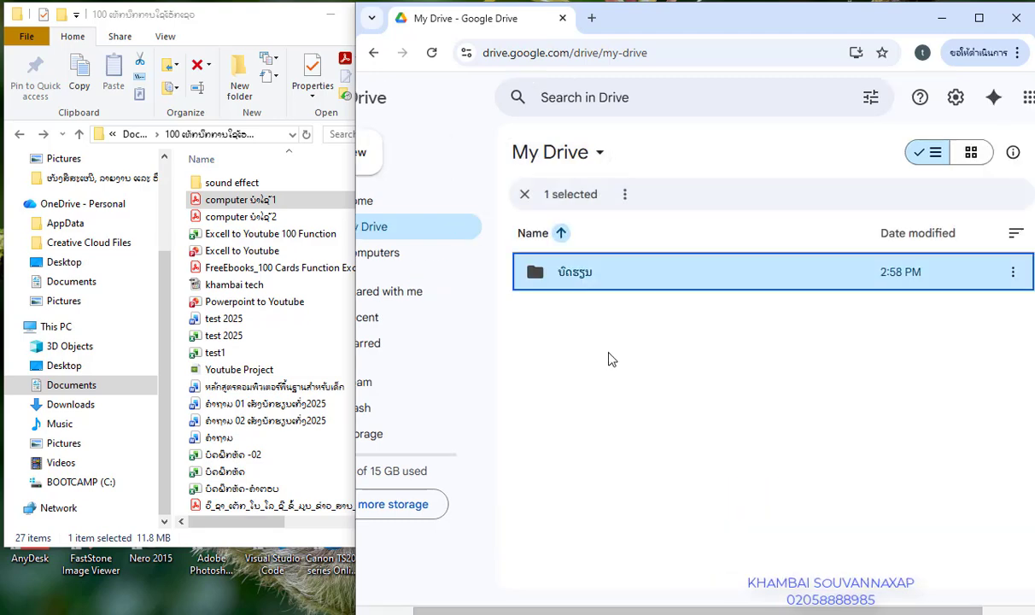
Open the empty ບັດຮຽນ folder and glance at its folder options menu
left_click(644, 284)
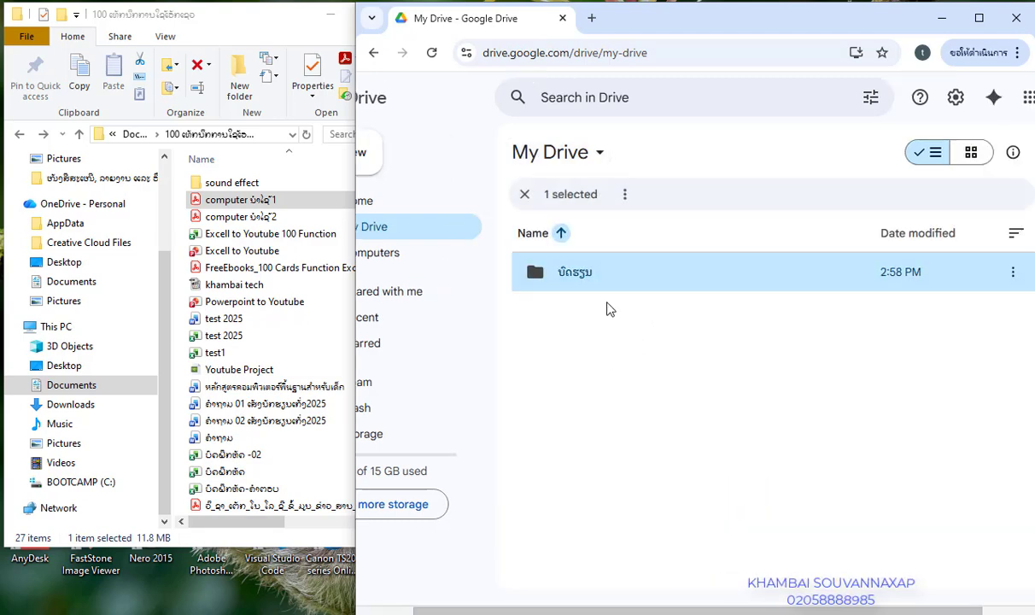
left_click(611, 342)
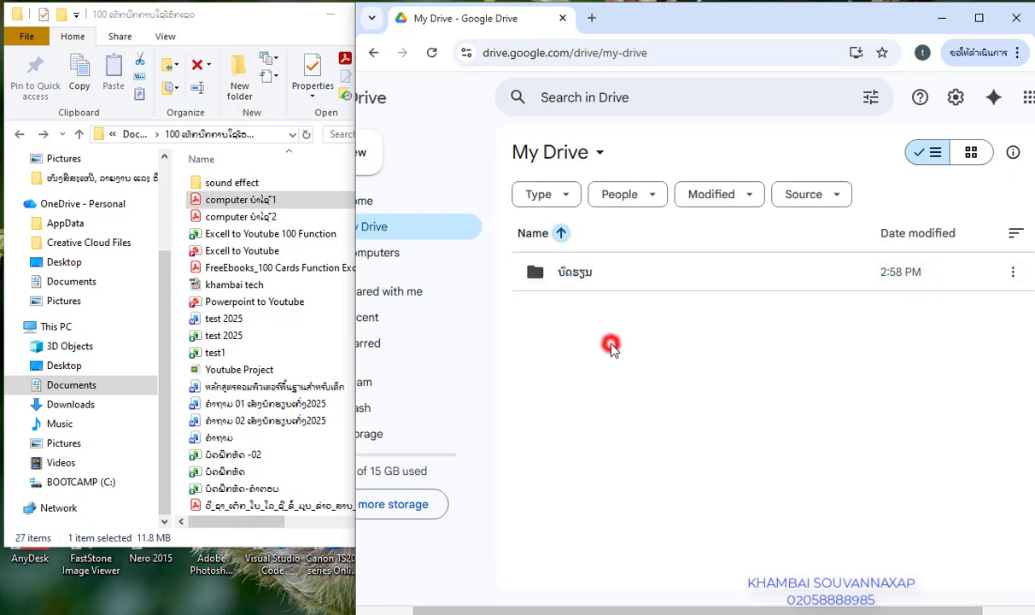
double_click(614, 276)
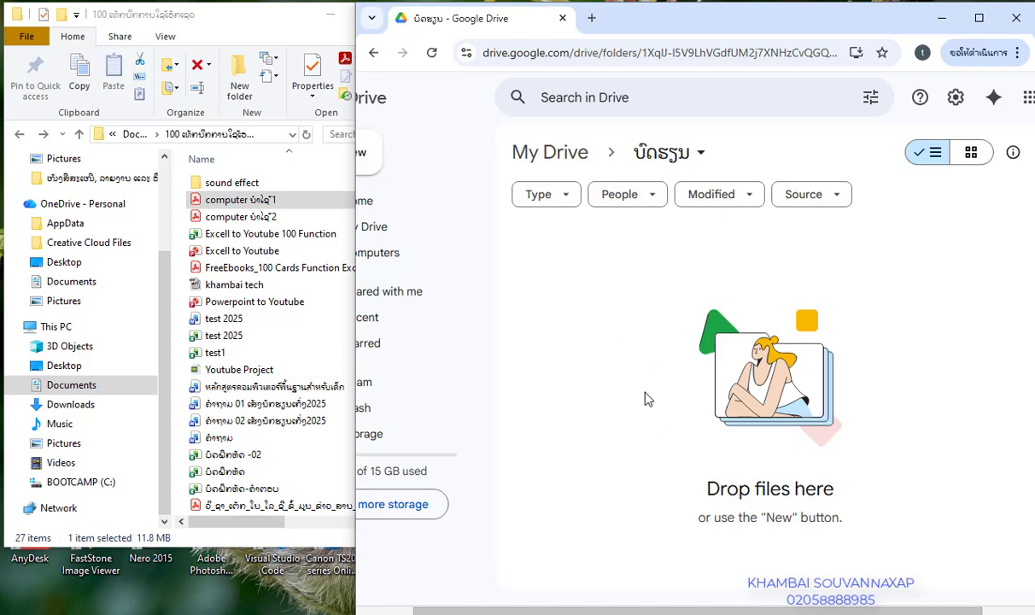
left_click(700, 156)
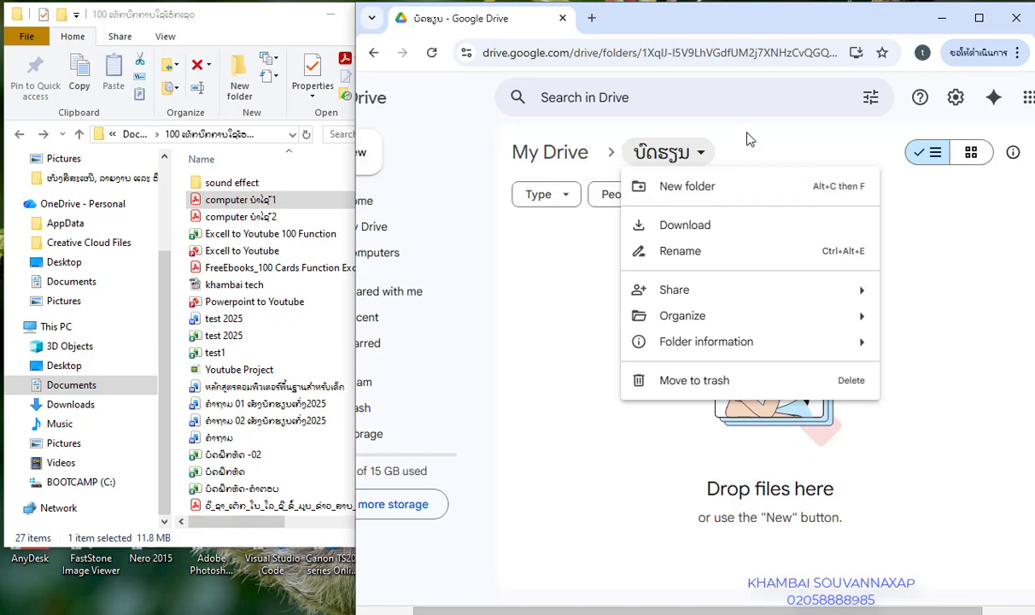
left_click(707, 126)
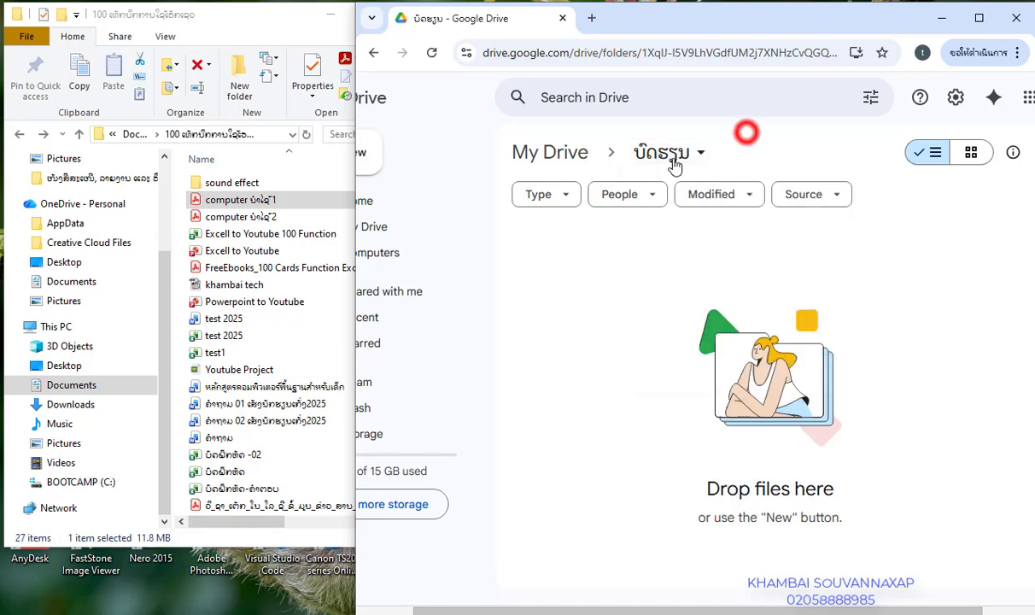
Drag the computer 1 PDF from File Explorer into the ບັດຮຽນ folder, then maximize Chrome
left_click(236, 202)
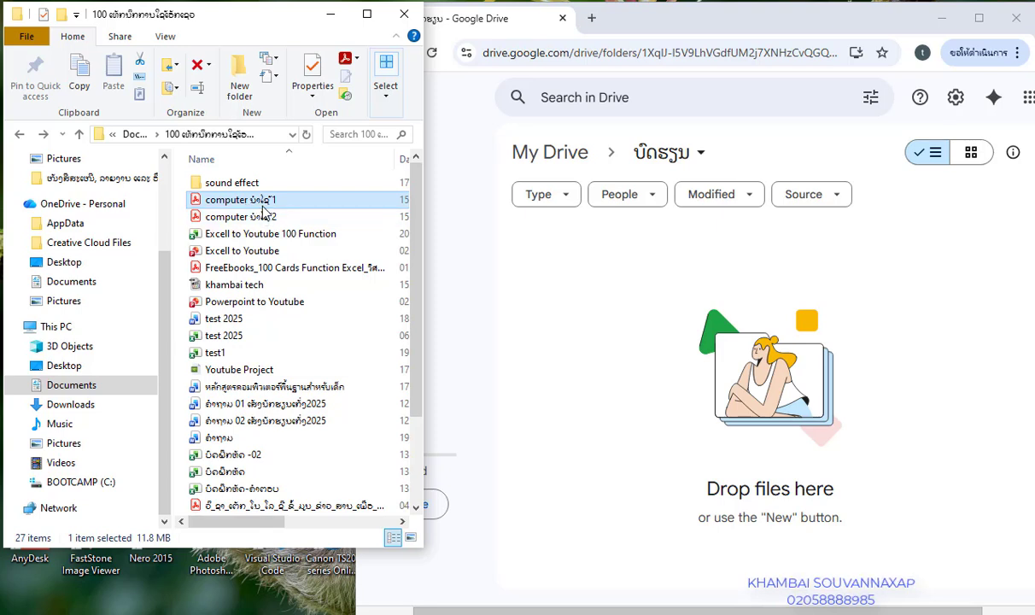
left_click_drag(287, 205, 612, 333)
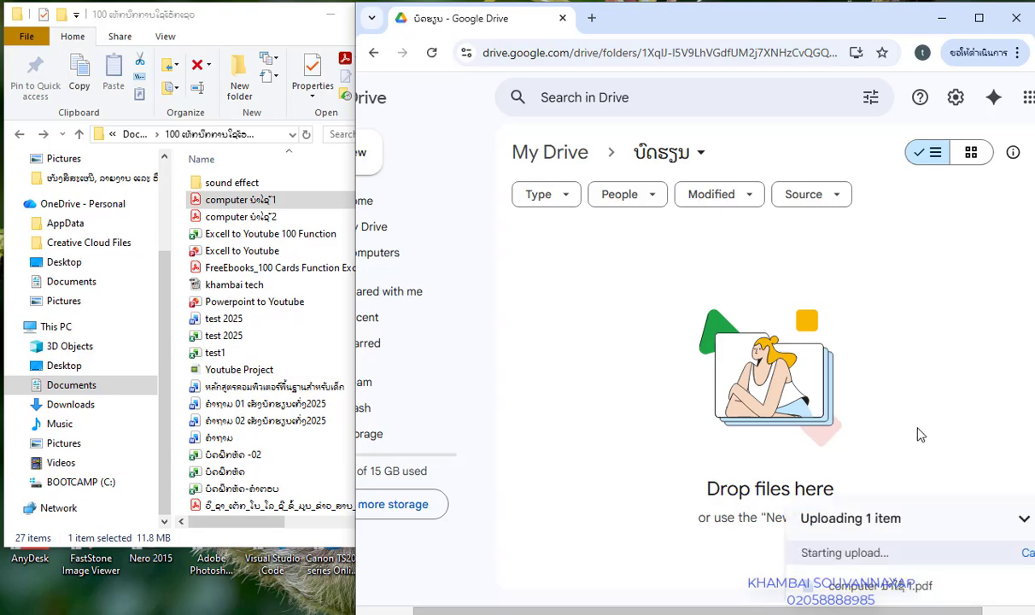
left_click_drag(842, 14, 717, 10)
double_click(717, 11)
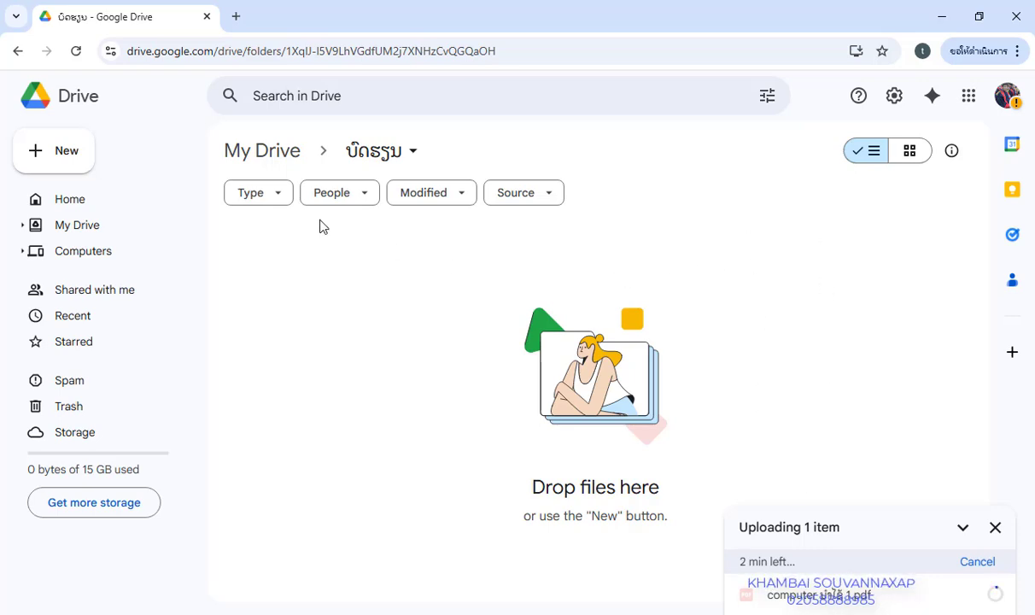
left_click(62, 236)
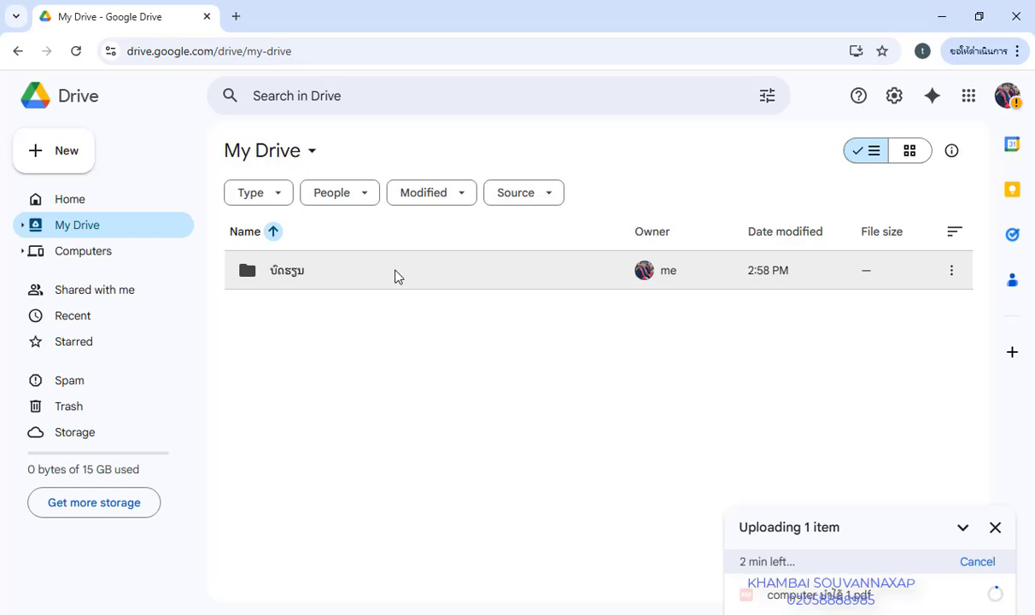
left_click(395, 274)
double_click(396, 274)
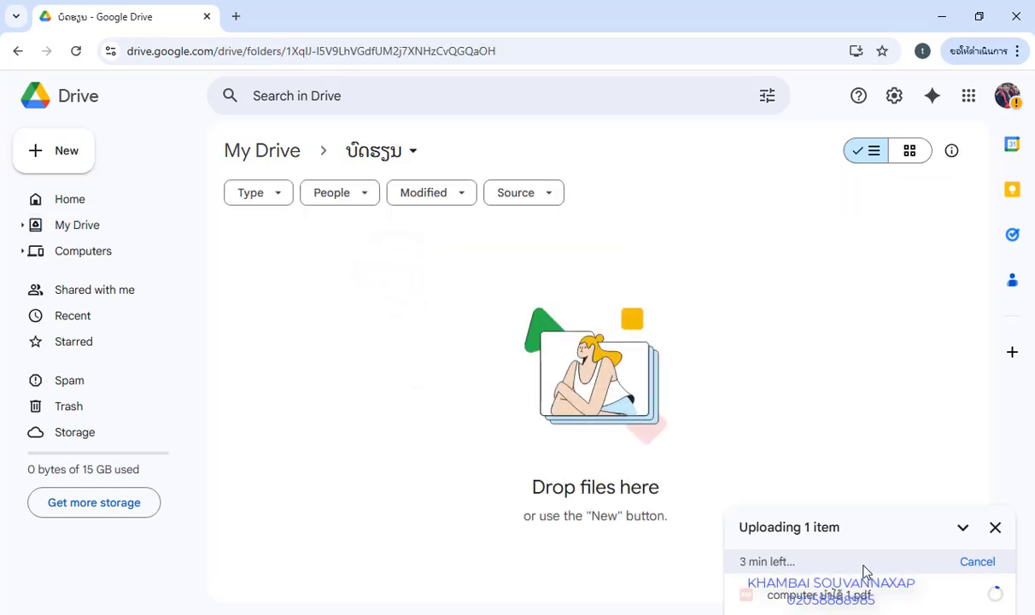
Upload test1.xlsx from File Explorer into the ບັດຮຽນ folder, then return to My Drive
mouse_move(954, 583)
left_click(982, 10)
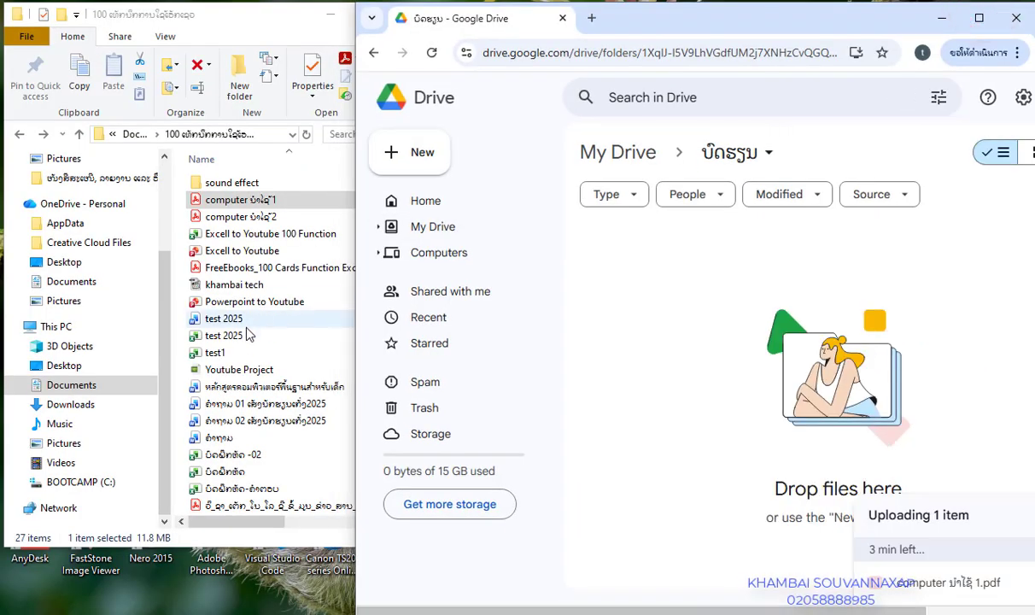
left_click(250, 355)
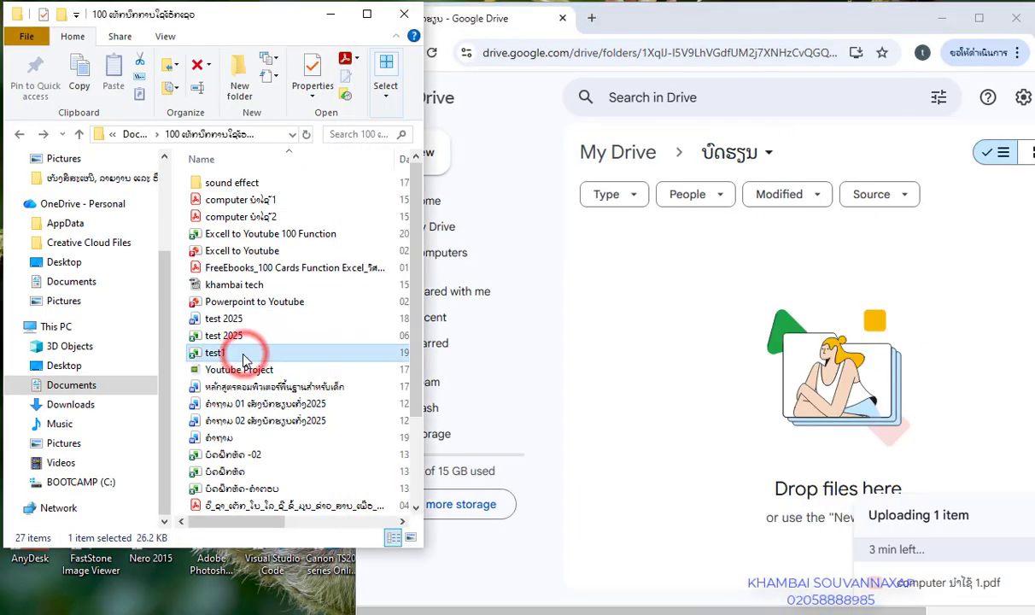
left_click_drag(246, 355, 656, 369)
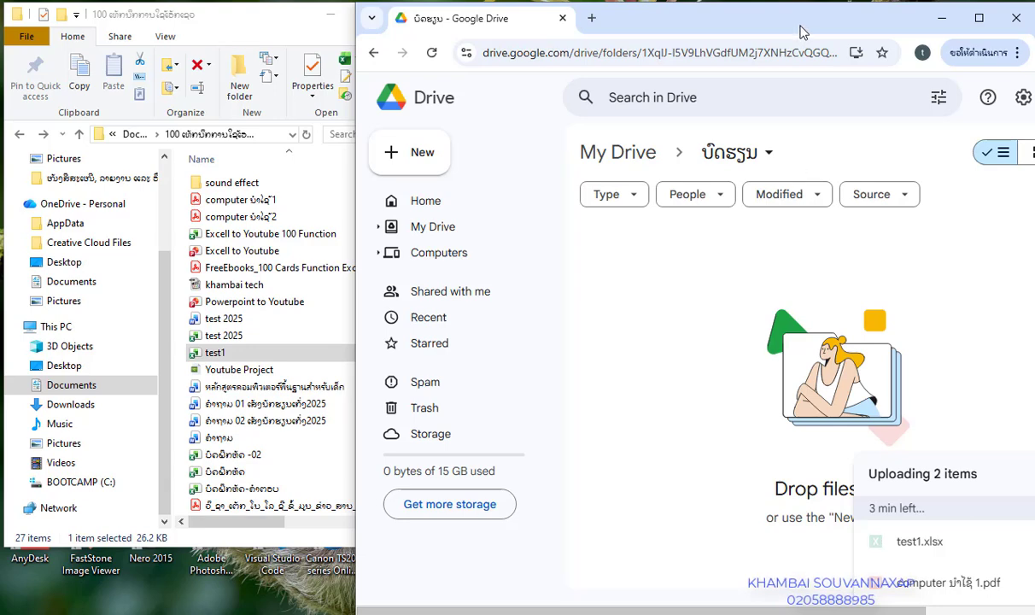
left_click_drag(800, 29, 751, 26)
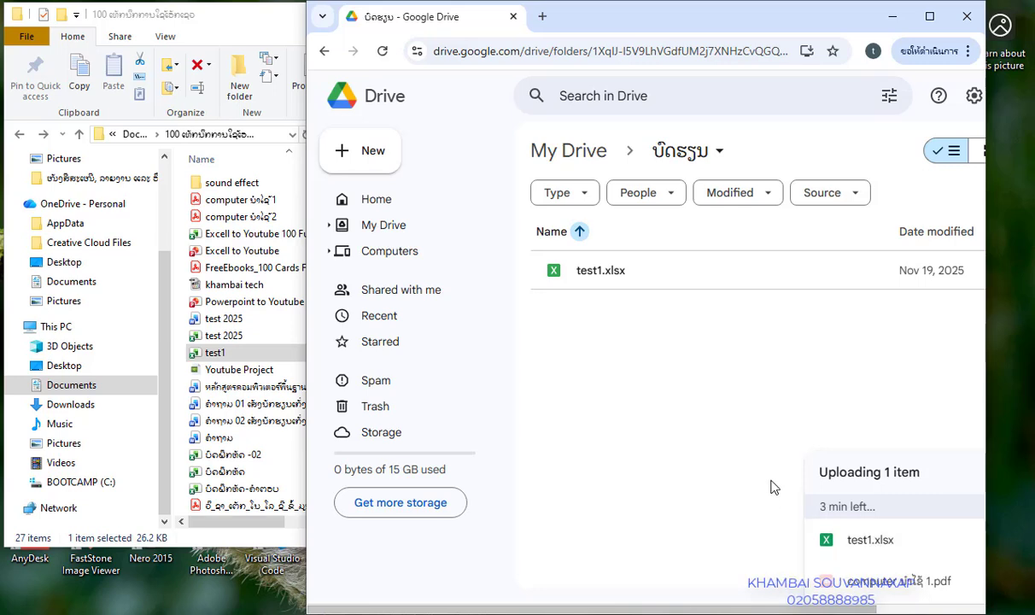
left_click(660, 419)
left_click(588, 152)
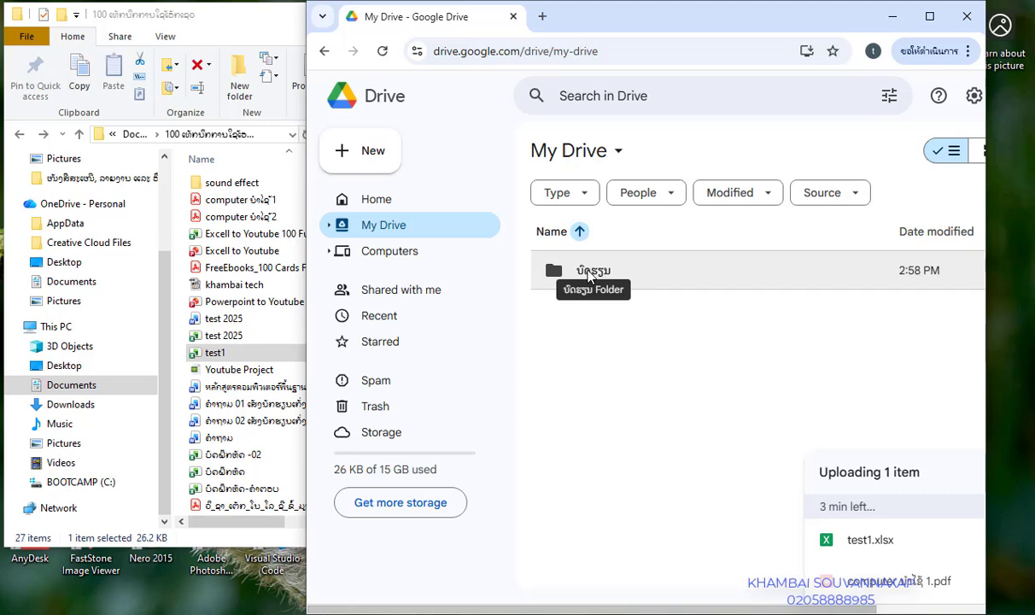
Reopen the ບັດຮຽນ folder, select test1.xlsx in a maximized Chrome, and open its More actions menu
double_click(587, 273)
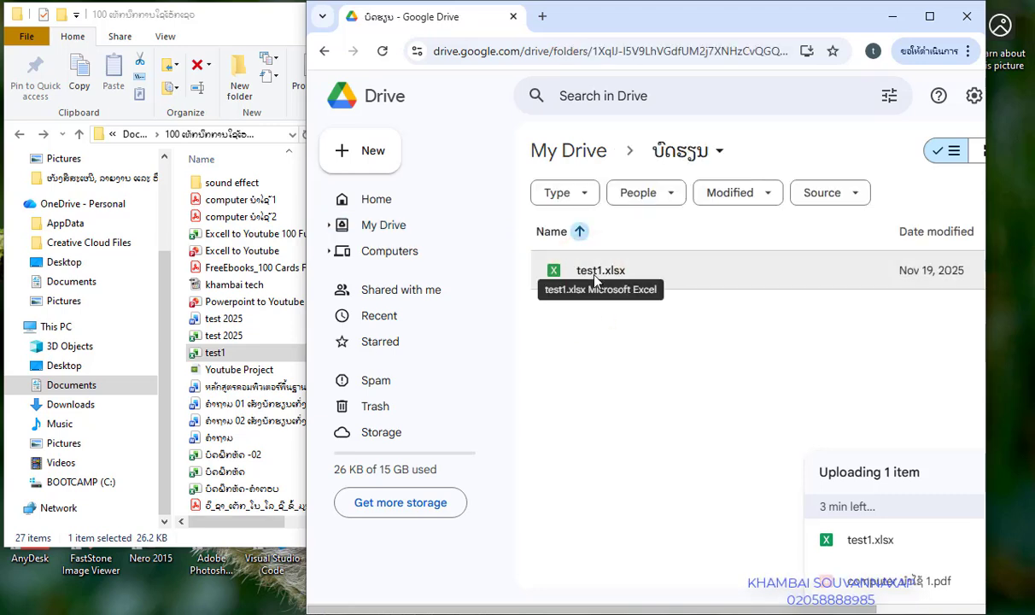
left_click(603, 275)
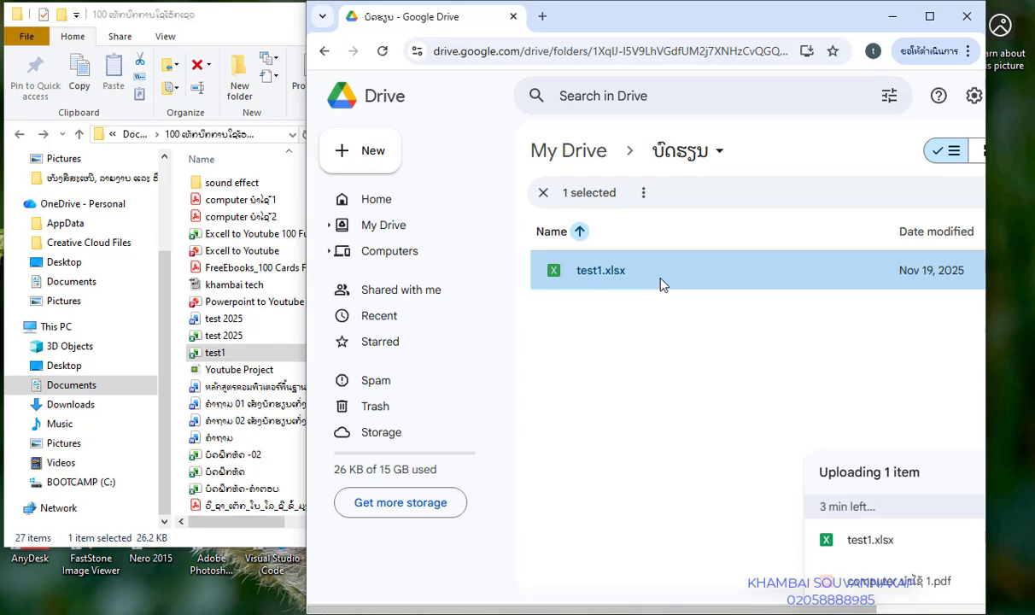
left_click_drag(691, 13, 656, 16)
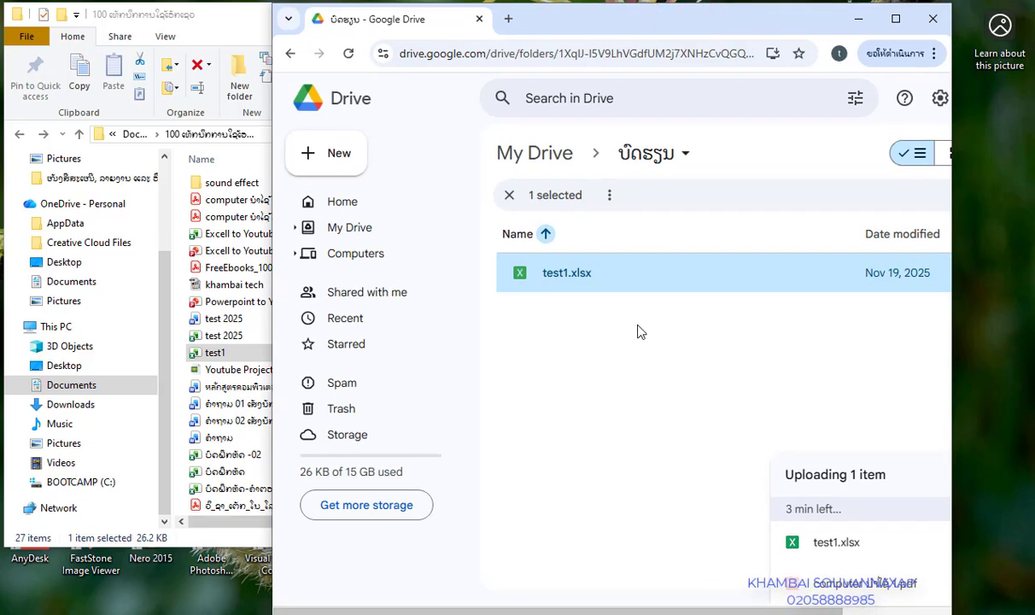
left_click(622, 373)
left_click(601, 271)
left_click(895, 19)
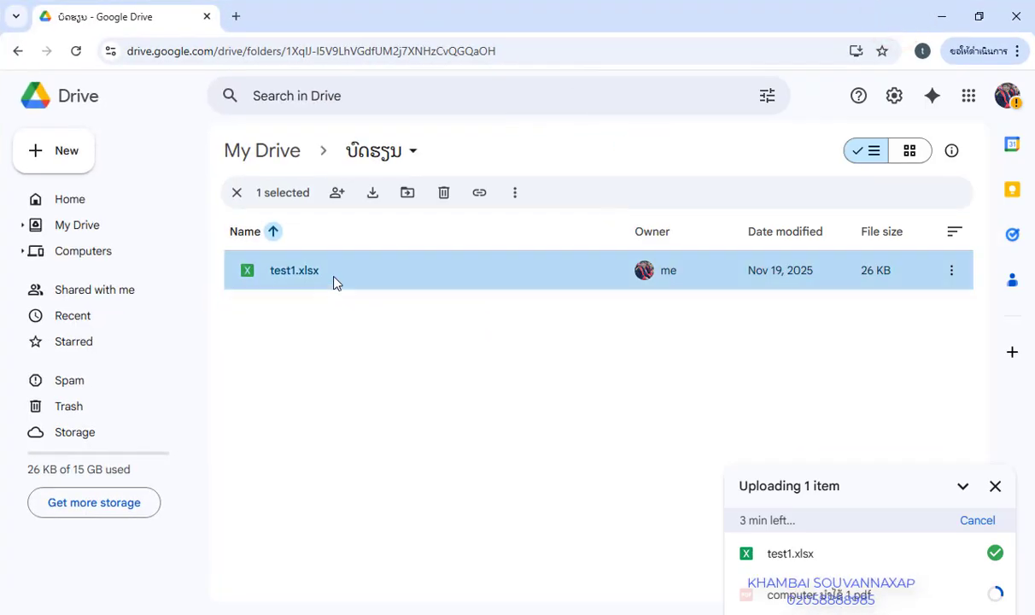
left_click(953, 272)
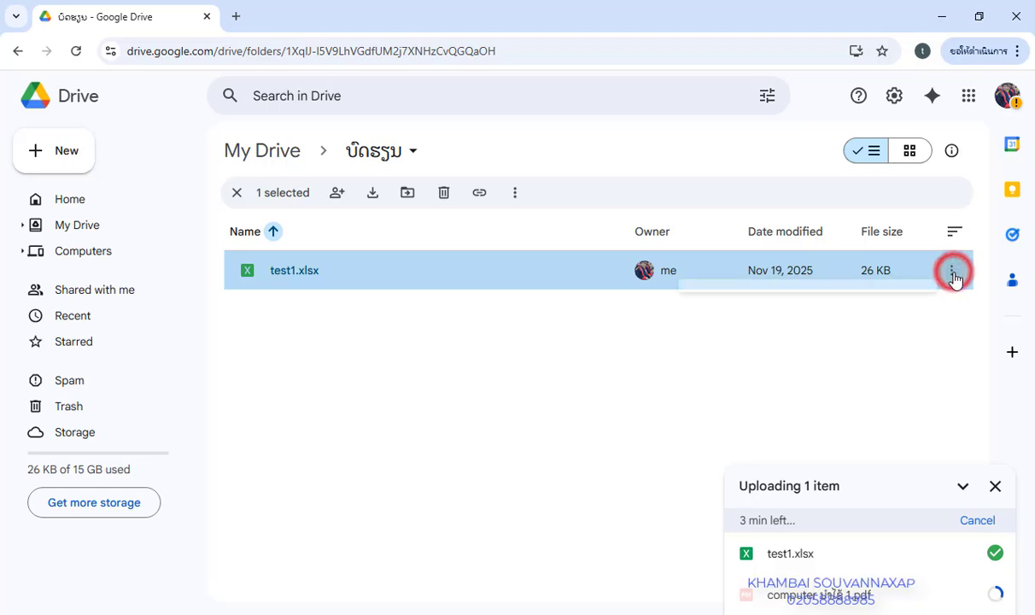
Open the Share dialog for test1.xlsx, review the Restricted access options unchanged, and focus Add people
right_click(324, 266)
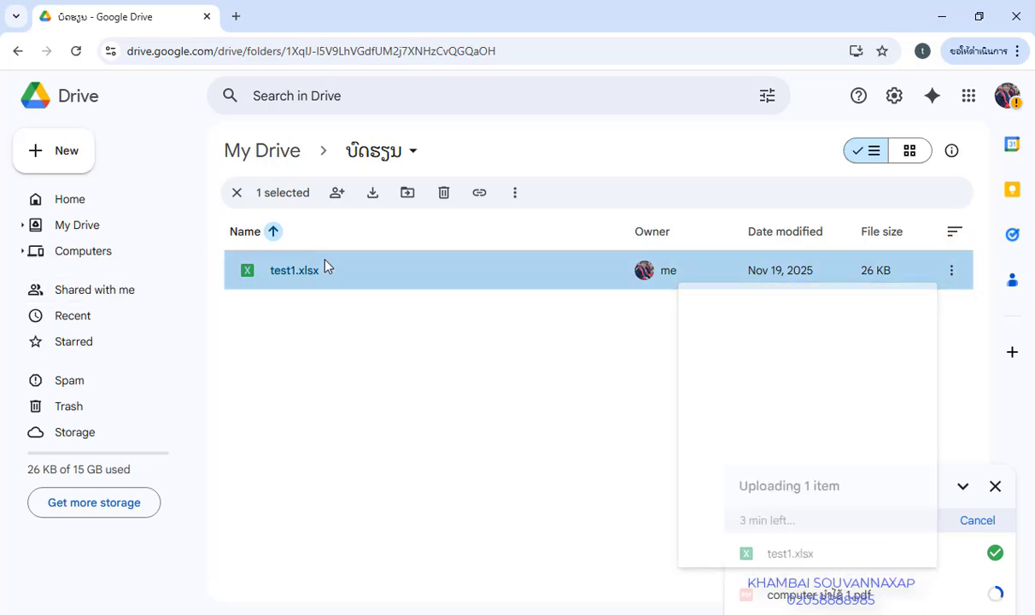
right_click(326, 266)
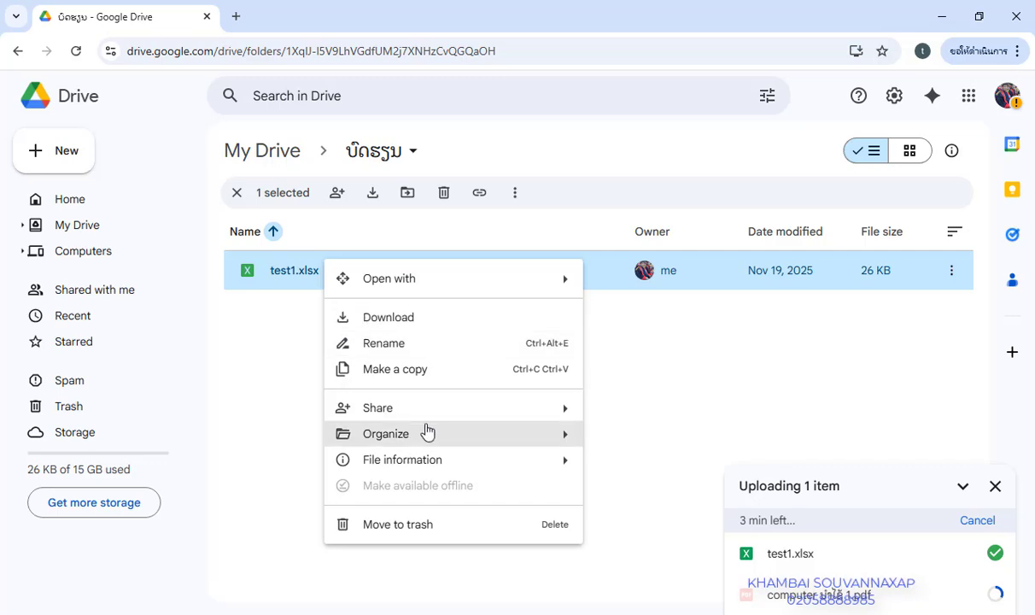
mouse_move(438, 420)
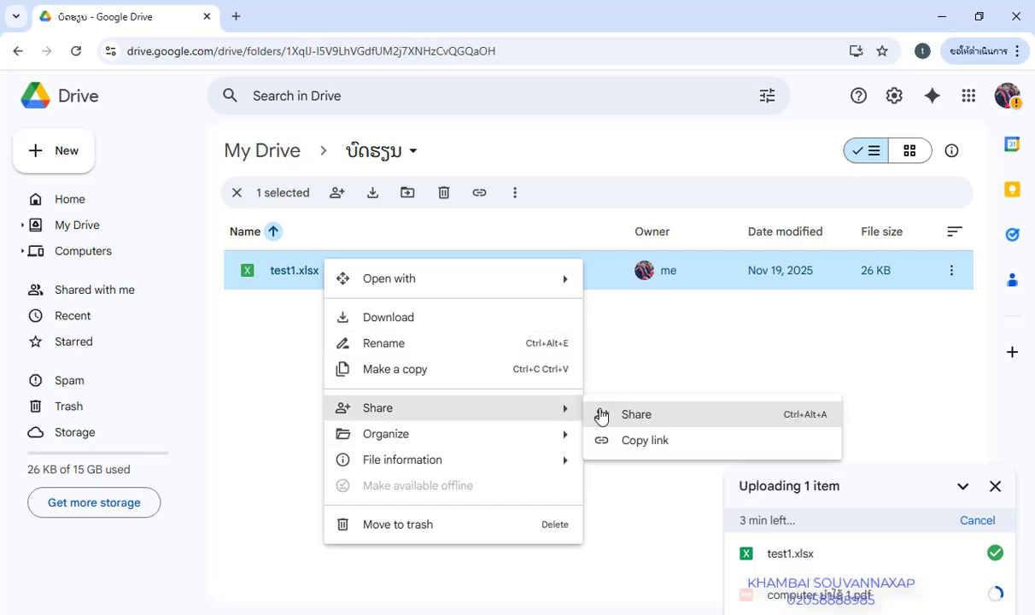
left_click(640, 418)
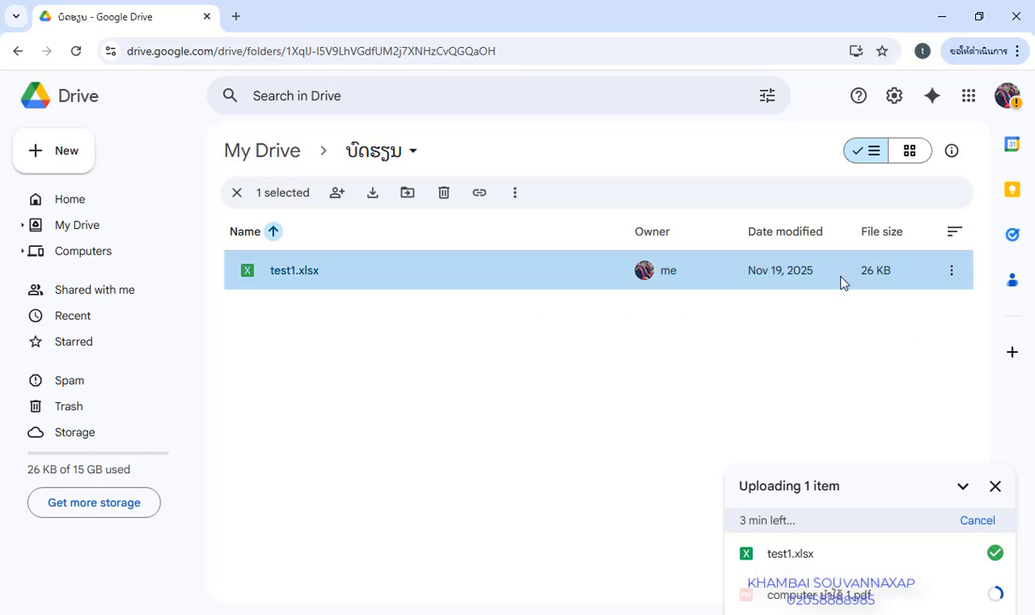
left_click(954, 272)
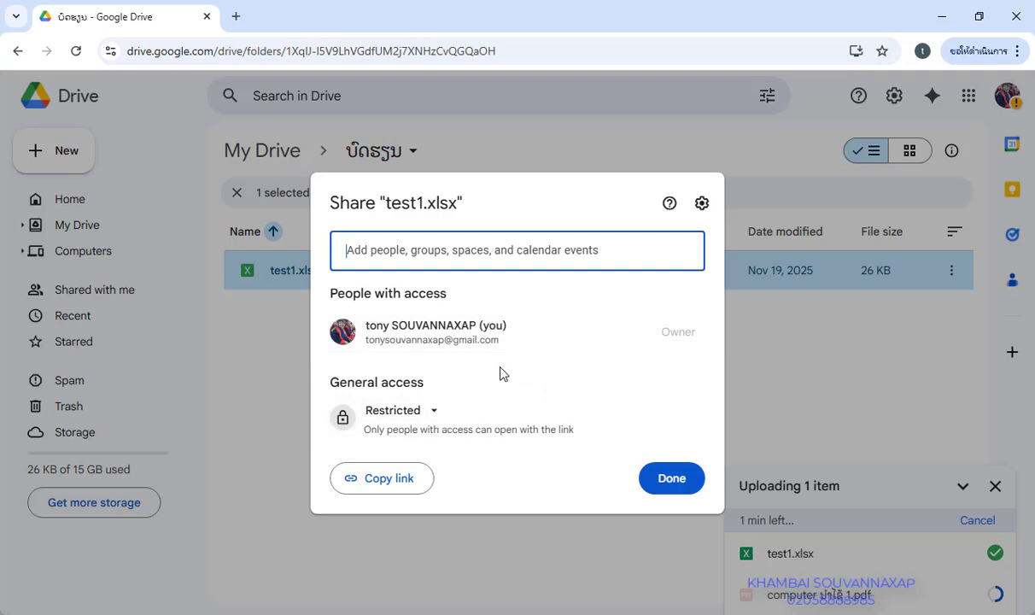
left_click(444, 412)
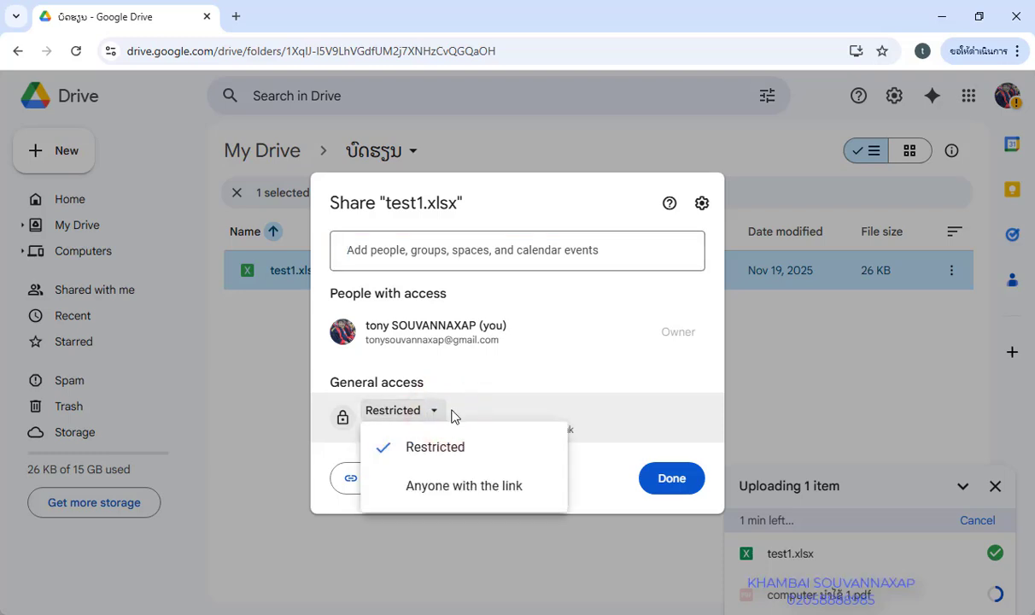
left_click(653, 387)
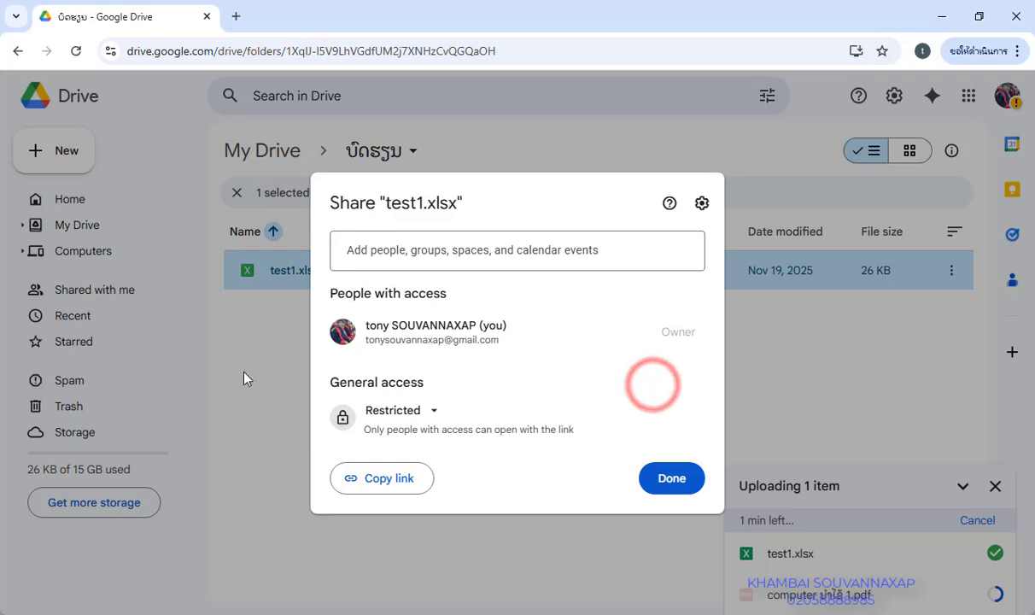
left_click(469, 253)
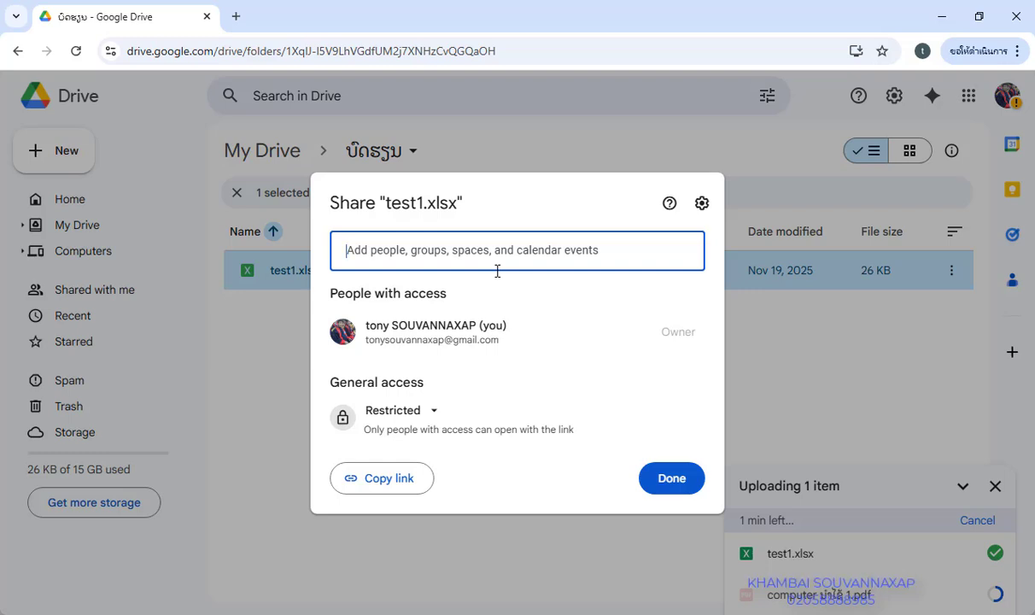
Add the recipient's Gmail address to the test1.xlsx share with Editor access
type("ໆ")
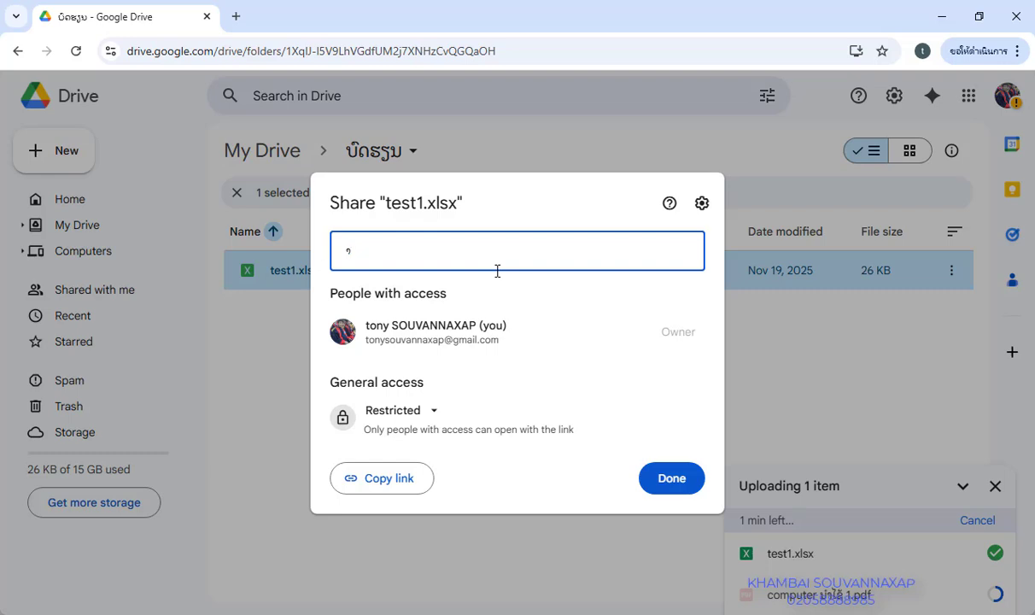
key("BackSpace")
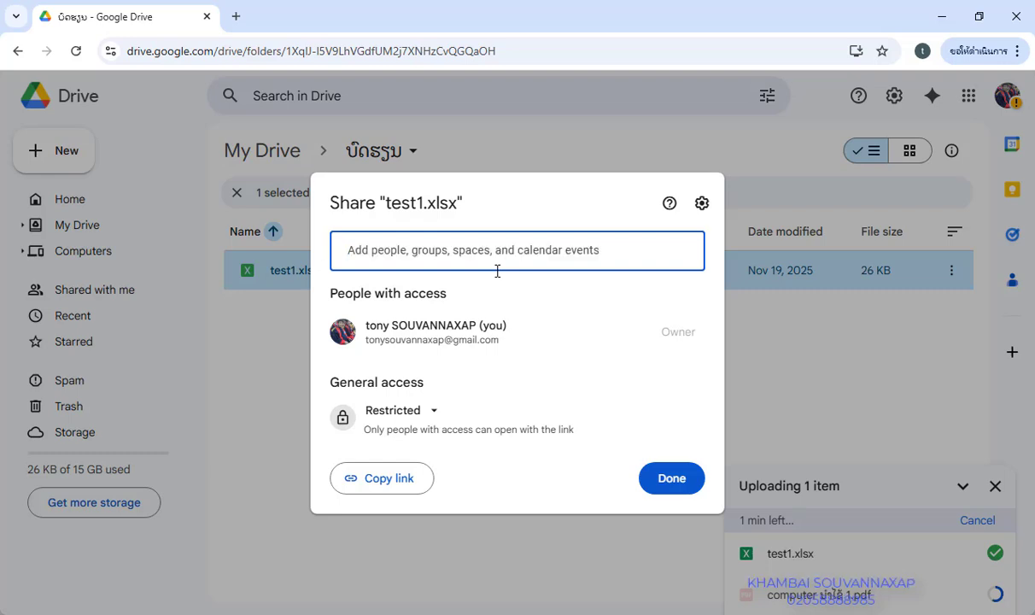
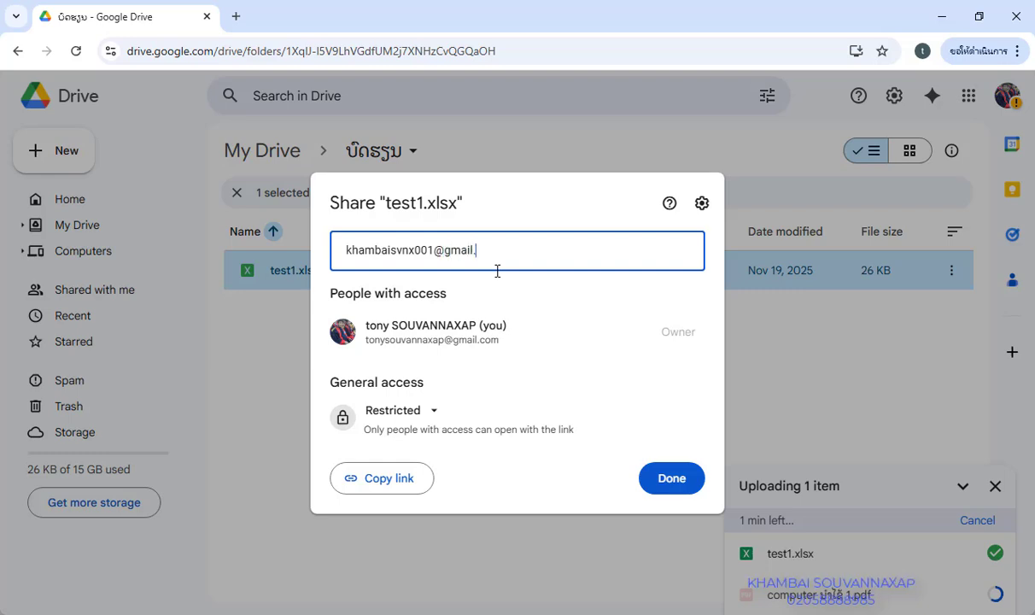
key("Return")
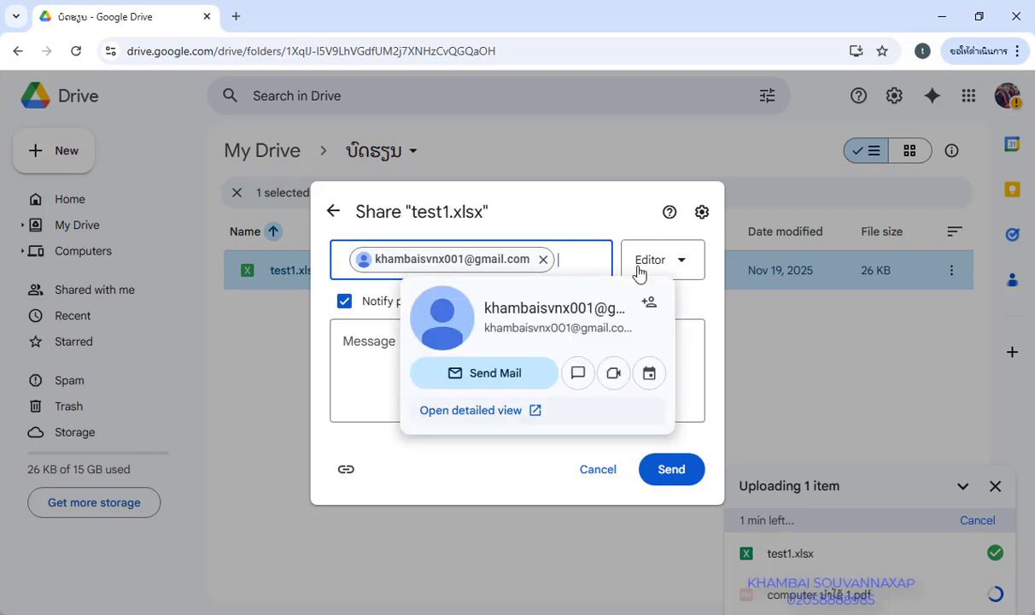
Keep the recipient as Editor and send the test1.xlsx share with a short Lao message asking for help
left_click(681, 265)
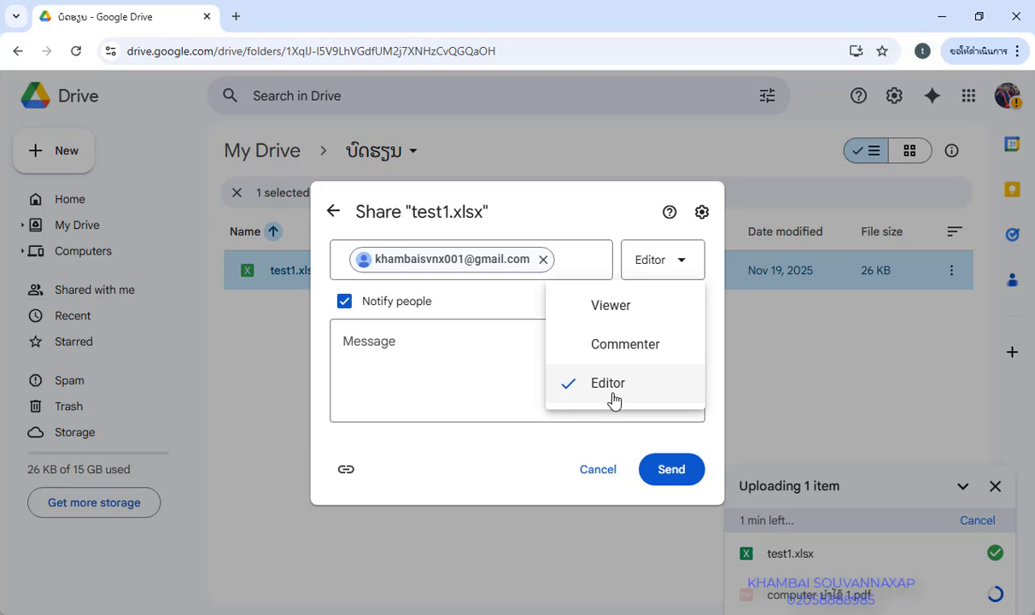
left_click(394, 351)
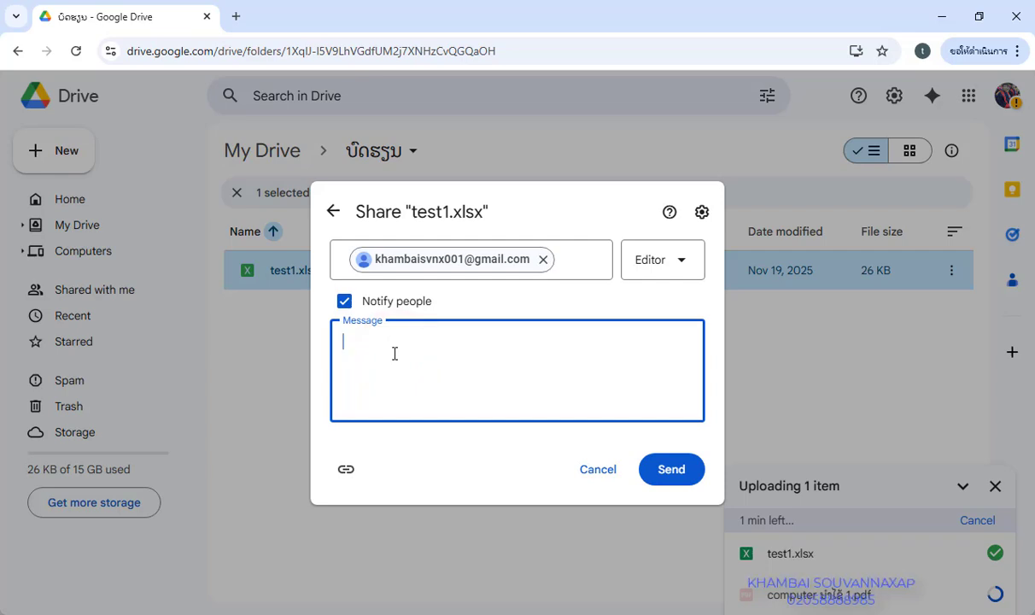
type("-ຢາ")
key("BackSpace")
type("່")
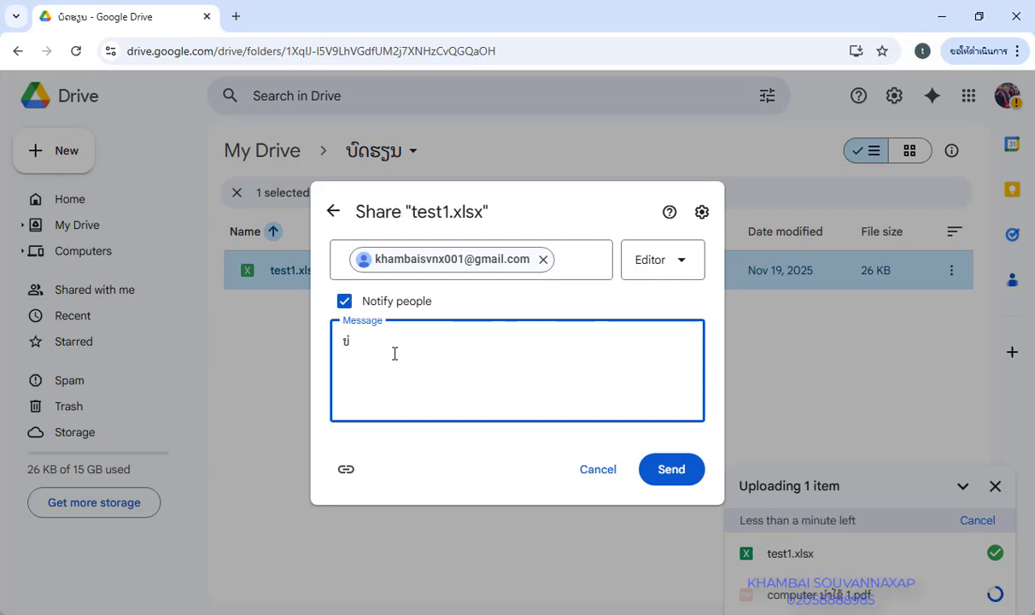
type("ຊ່ສຍ")
key("BackSpace")
type("ວຍແກ້ໄຂບ້ໆຄຳຖາມໃຫ້ແດ່")
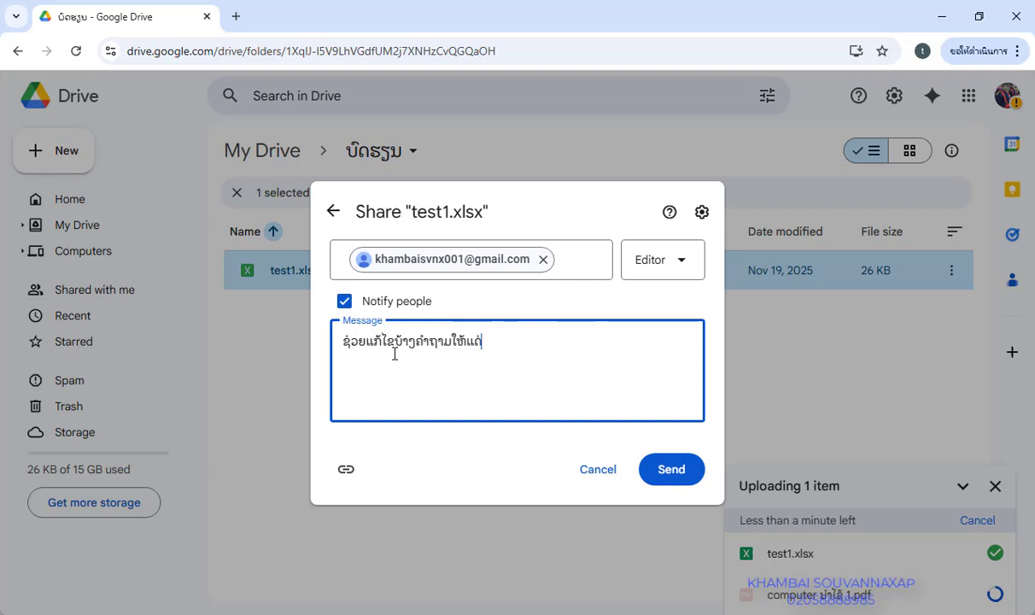
left_click(675, 475)
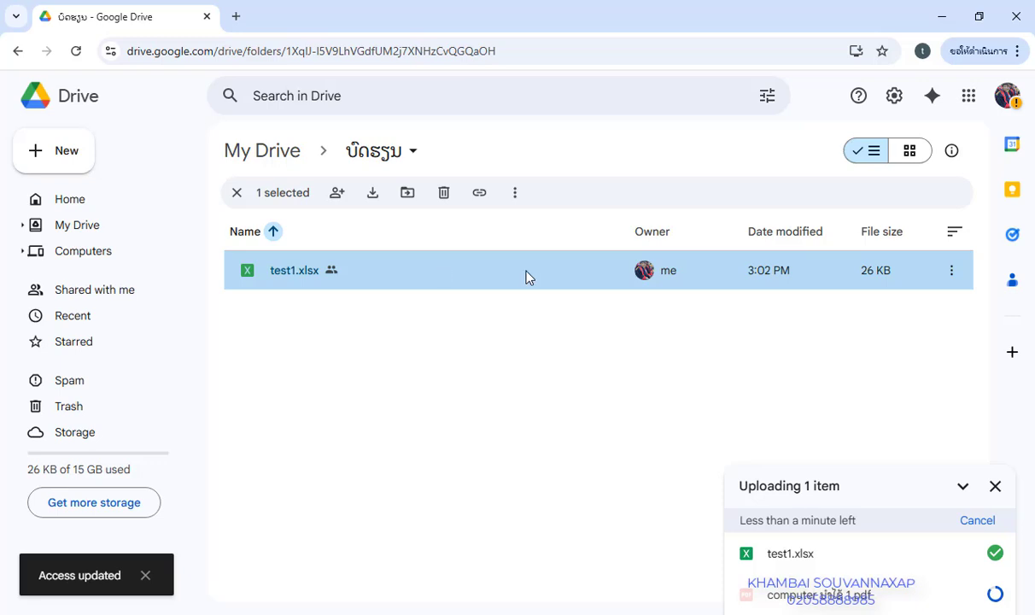
Open test1.xlsx's share settings and copy its link
left_click(954, 274)
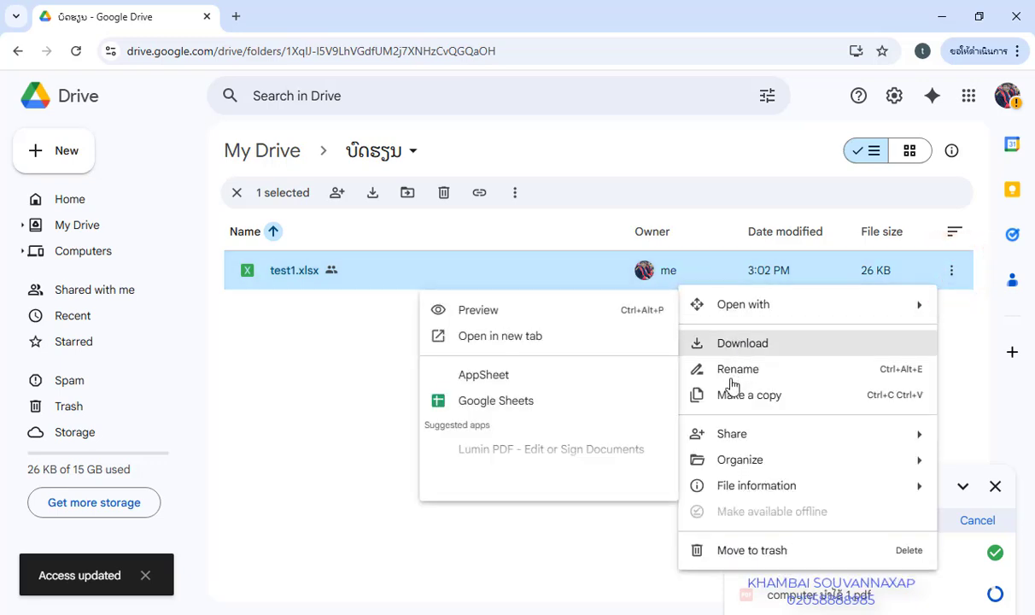
left_click(728, 436)
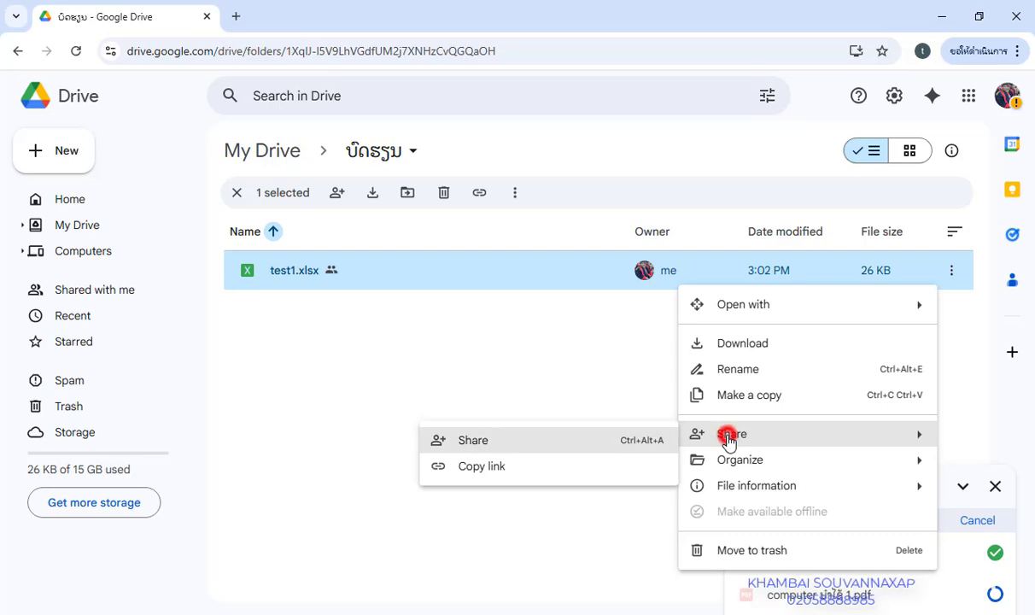
left_click(490, 446)
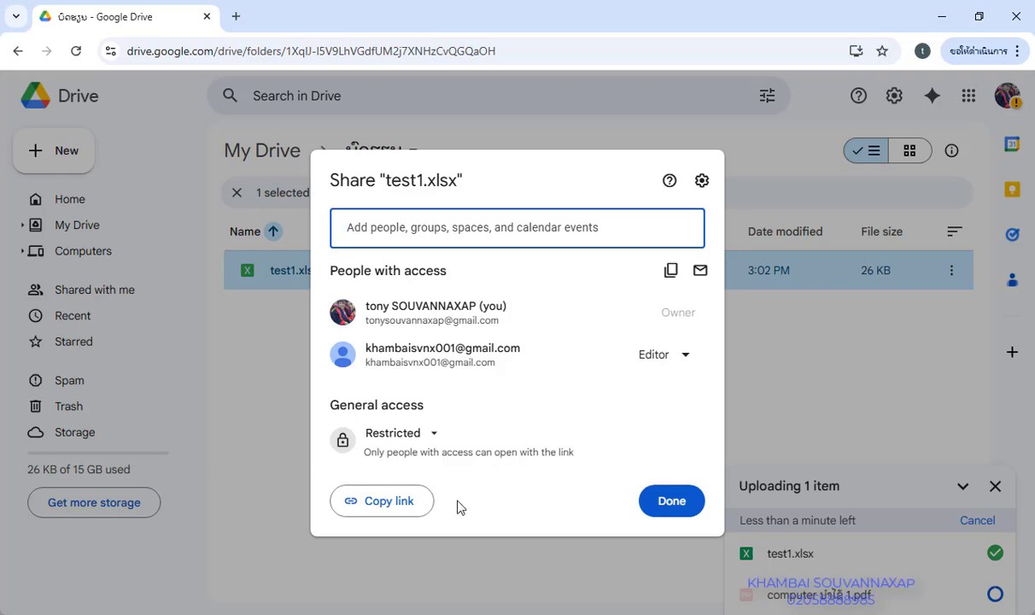
left_click(357, 504)
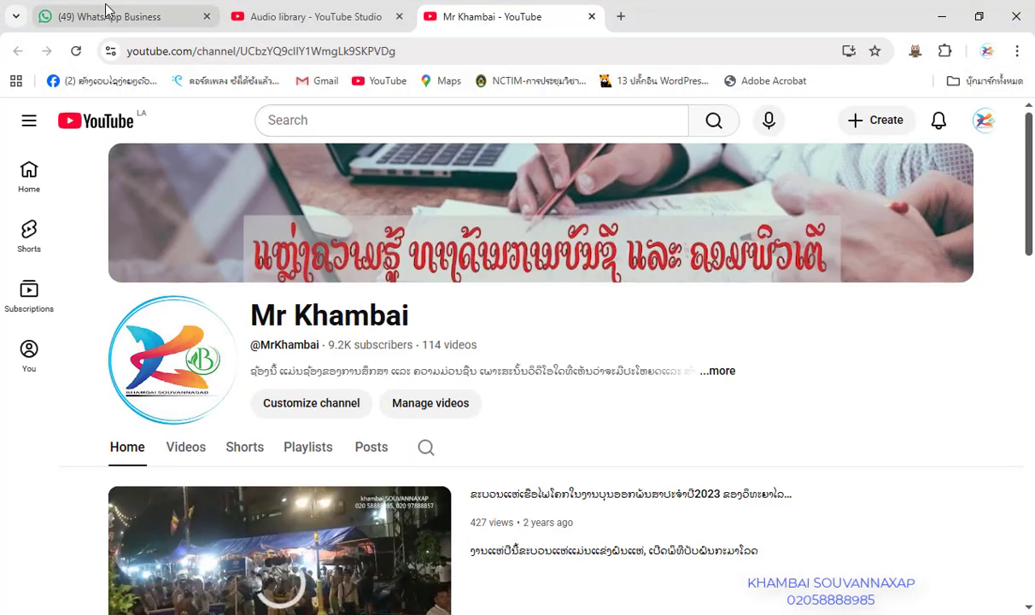
Paste the copied test1.xlsx link into the WhatsApp Web self-chat and send it
left_click(96, 17)
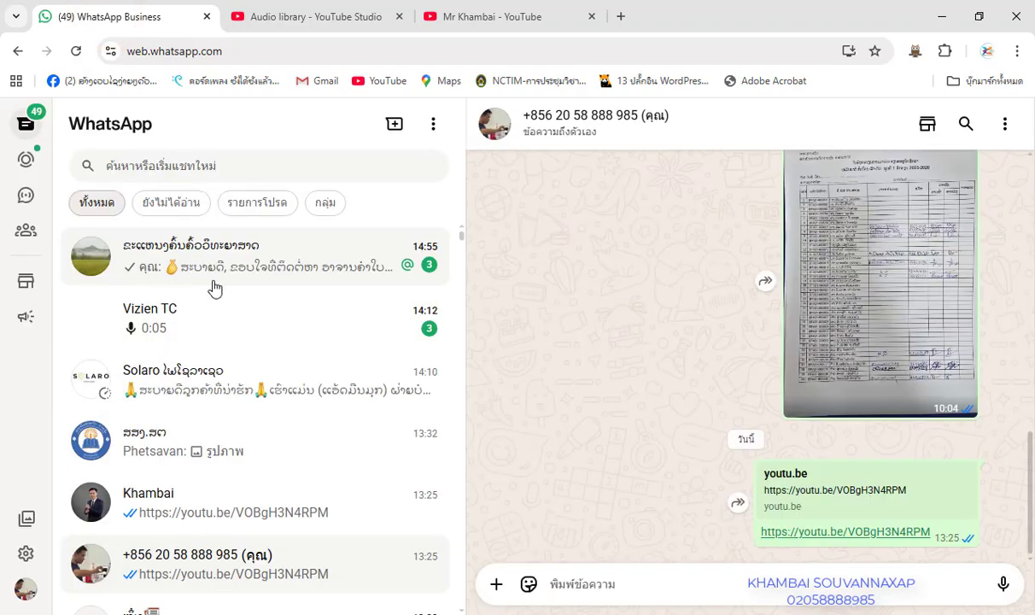
scroll(231, 422, "down", 2)
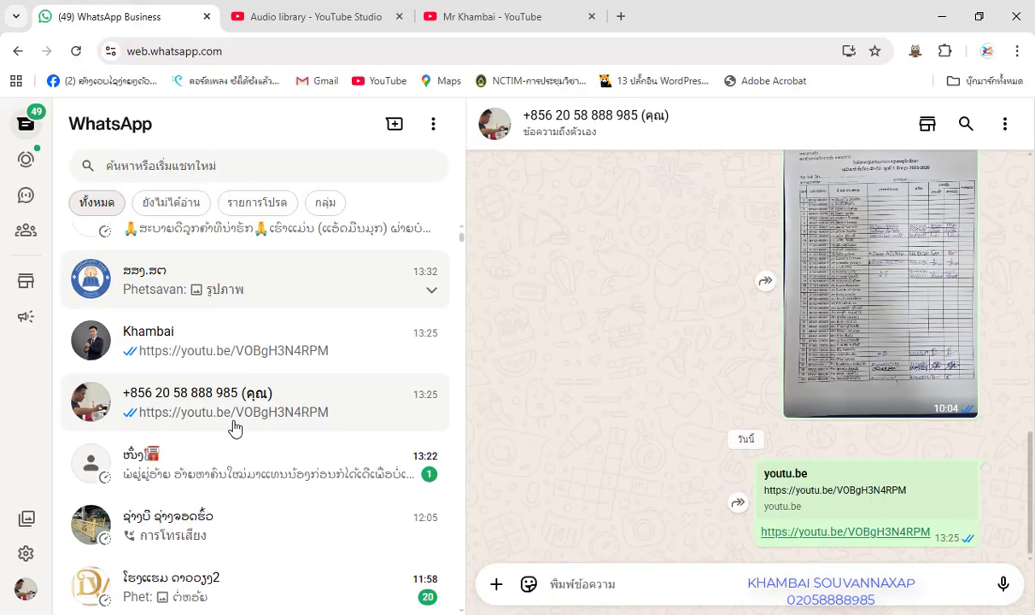
left_click(343, 410)
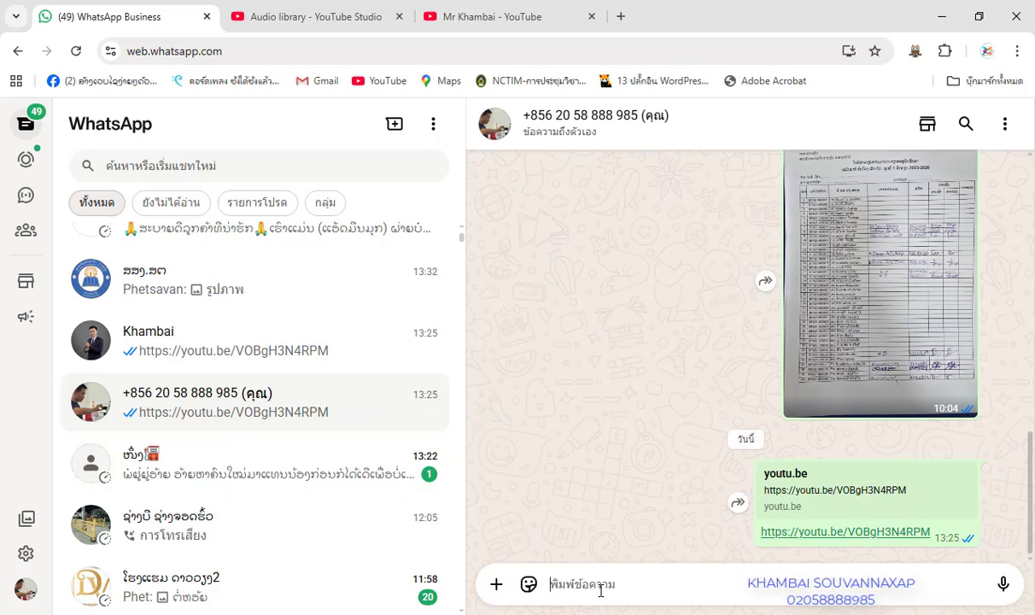
key("ctrl+v")
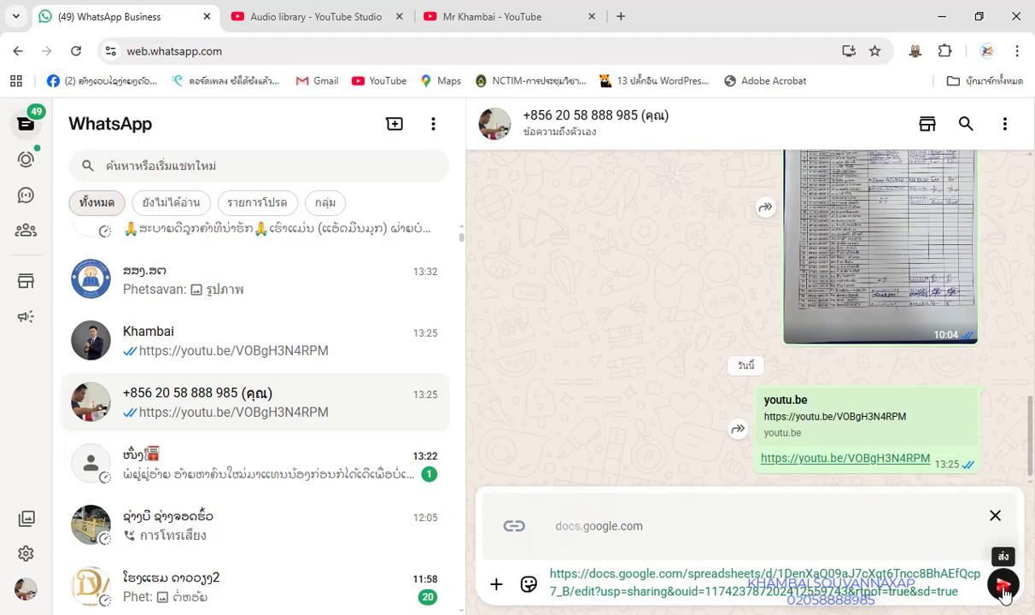
left_click(1003, 586)
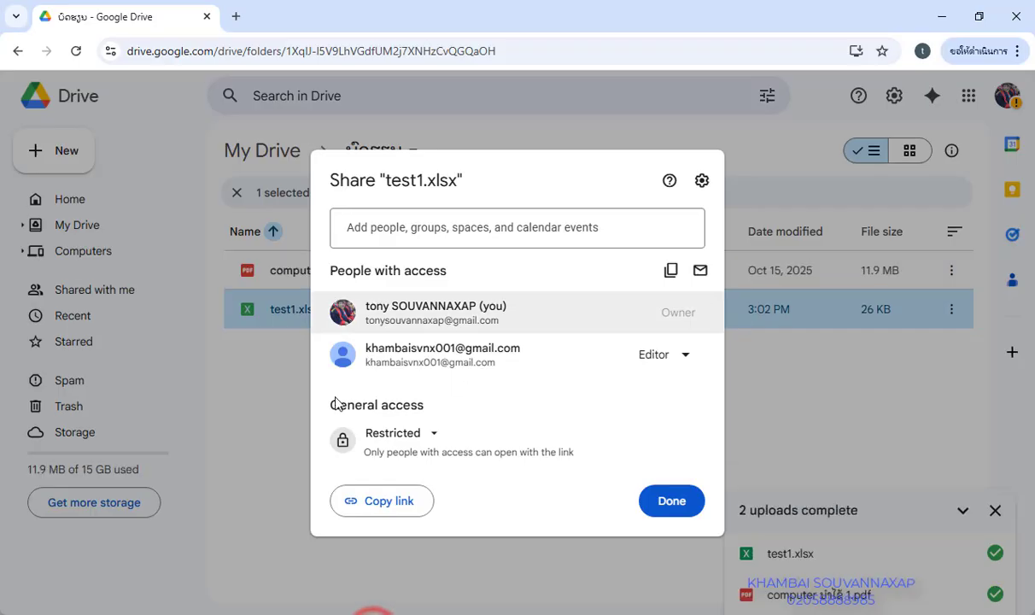
Close the Share dialog and deselect test1.xlsx in the ບັດຮຽນ folder
left_click(259, 414)
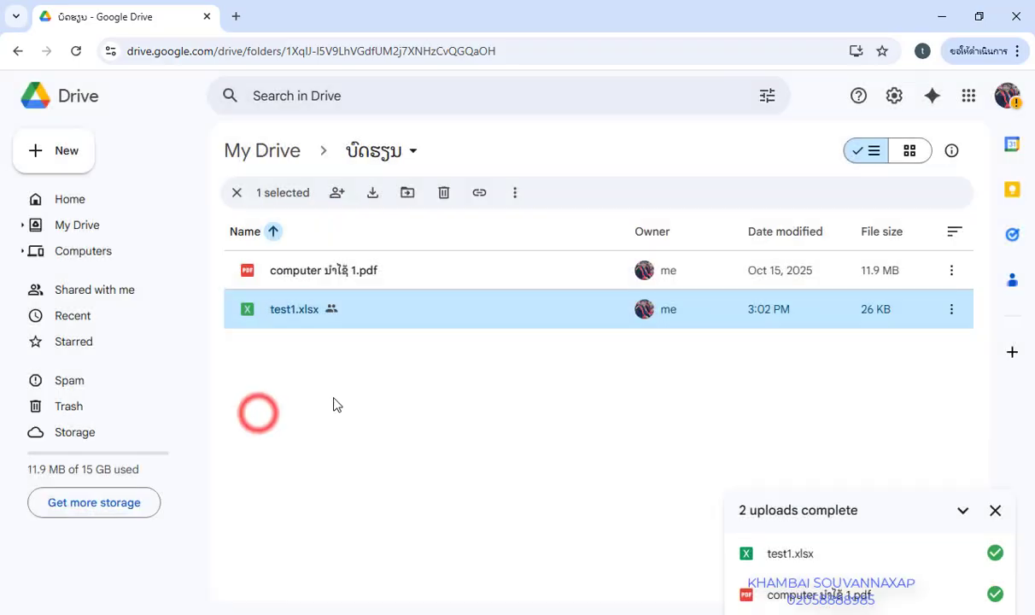
left_click(412, 422)
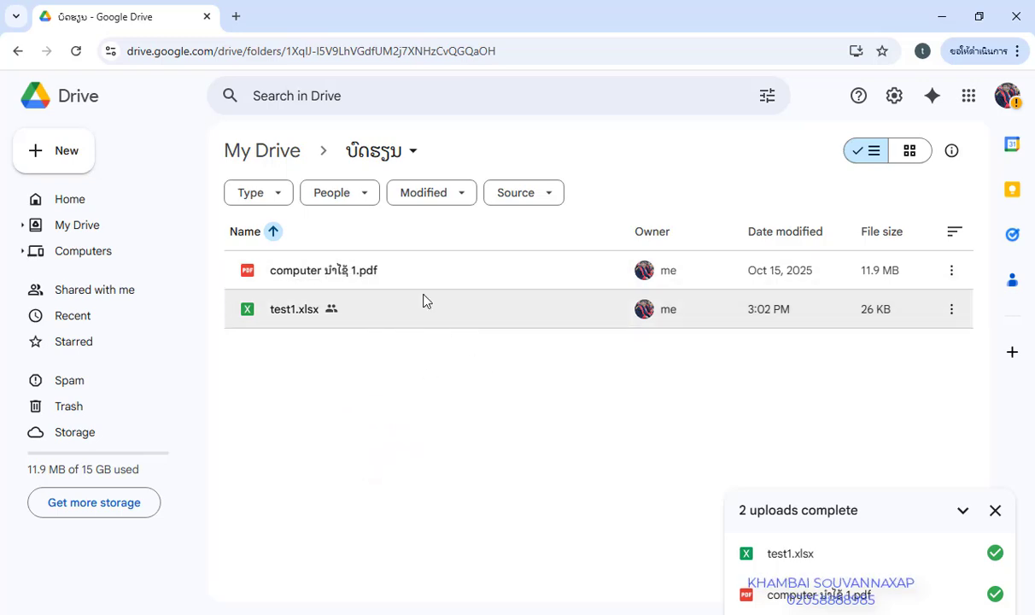
left_click(461, 432)
left_click(485, 406)
Change test1.xlsx general access from Restricted to Anyone with the link, keeping the Viewer role
left_click(951, 309)
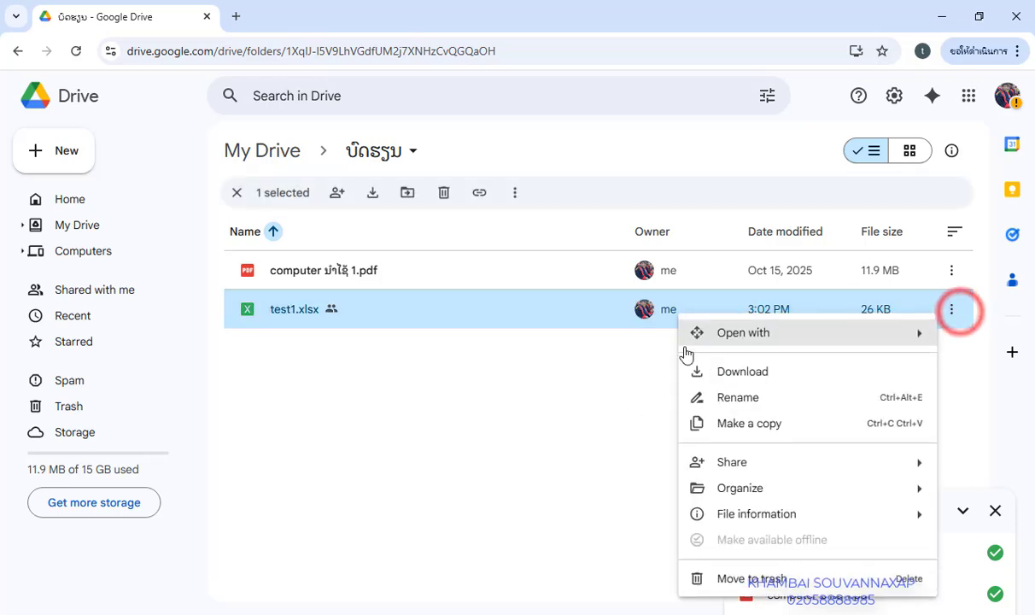
mouse_move(714, 475)
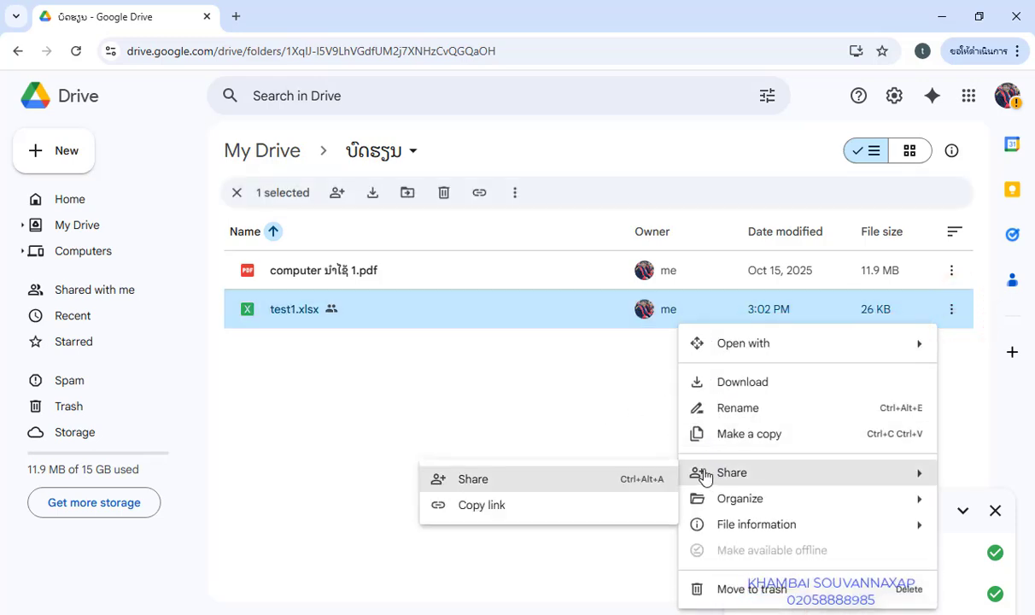
left_click(521, 489)
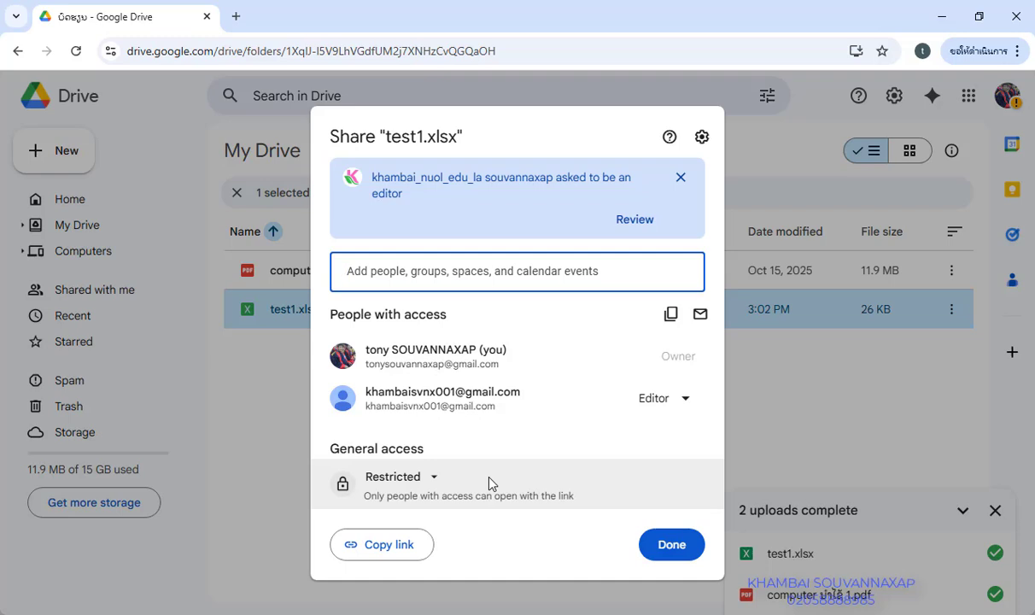
left_click(436, 480)
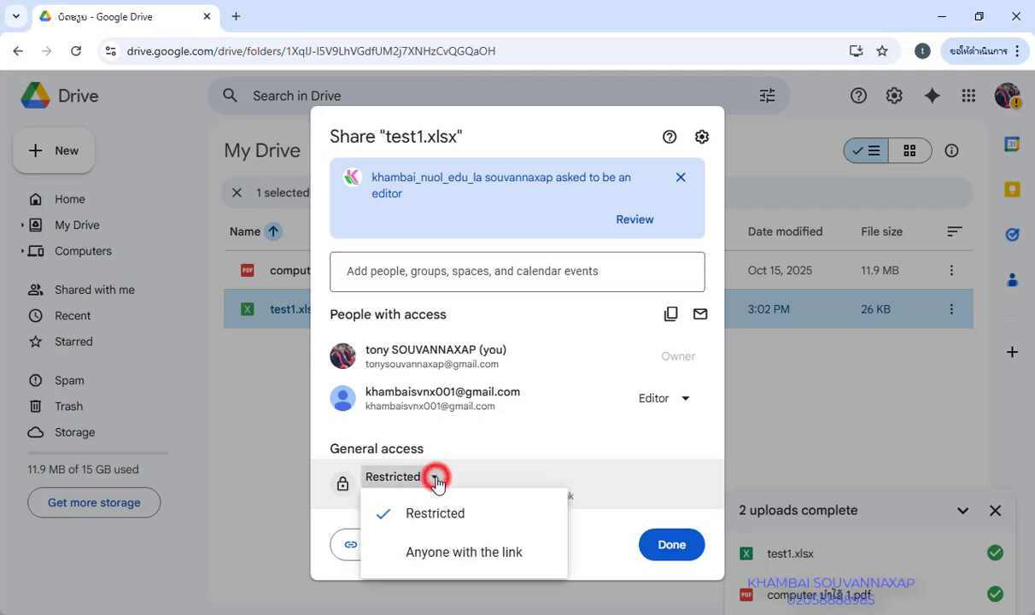
left_click(456, 554)
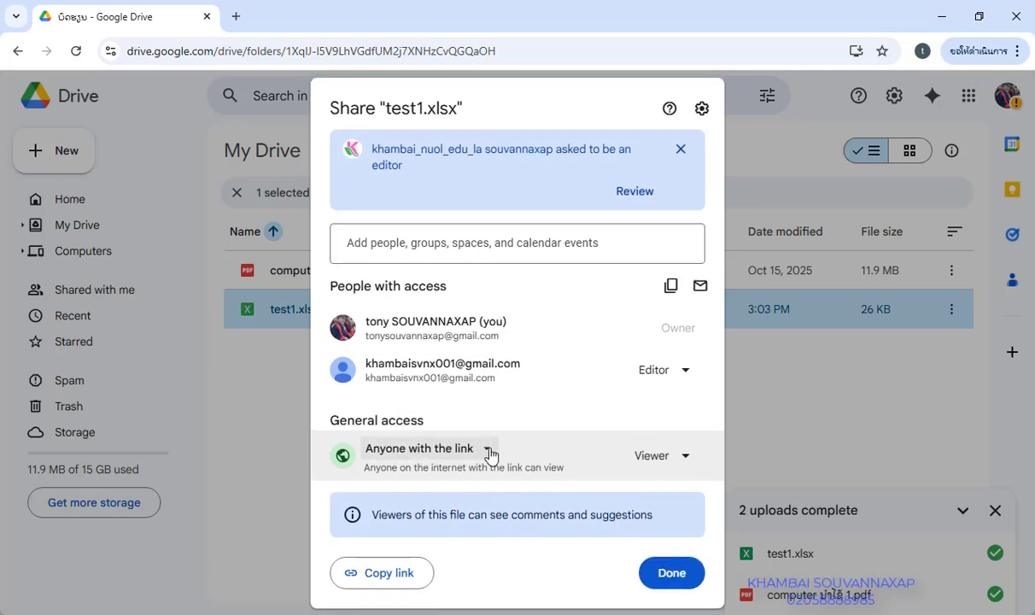
left_click(490, 454)
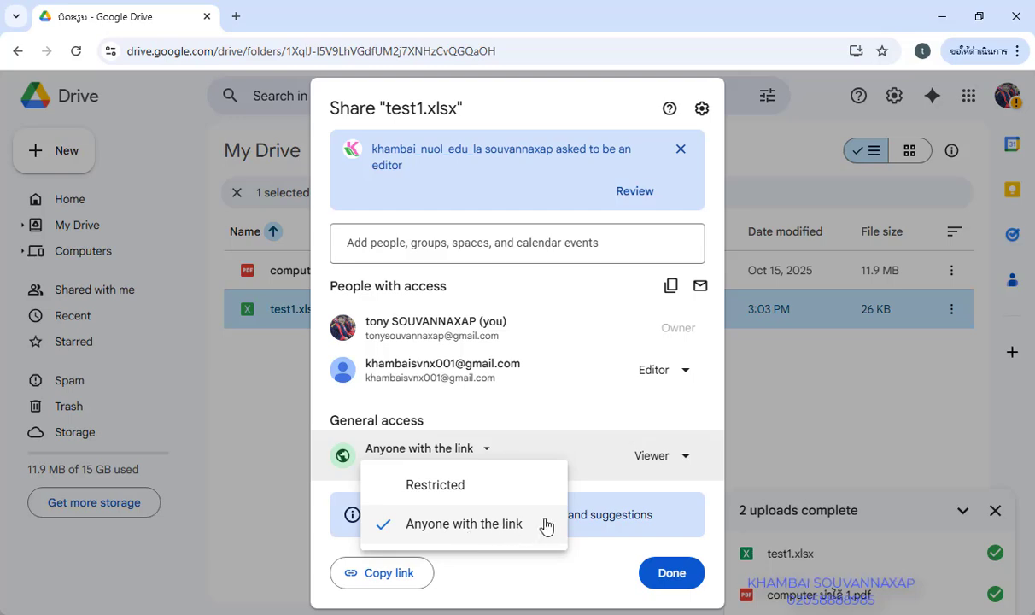
left_click(679, 458)
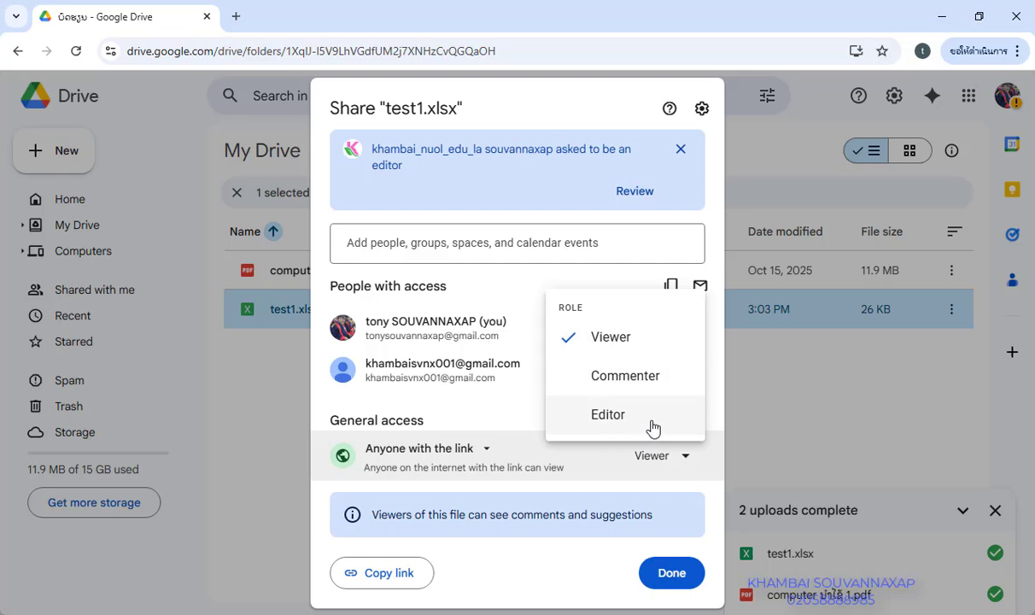
left_click(714, 467)
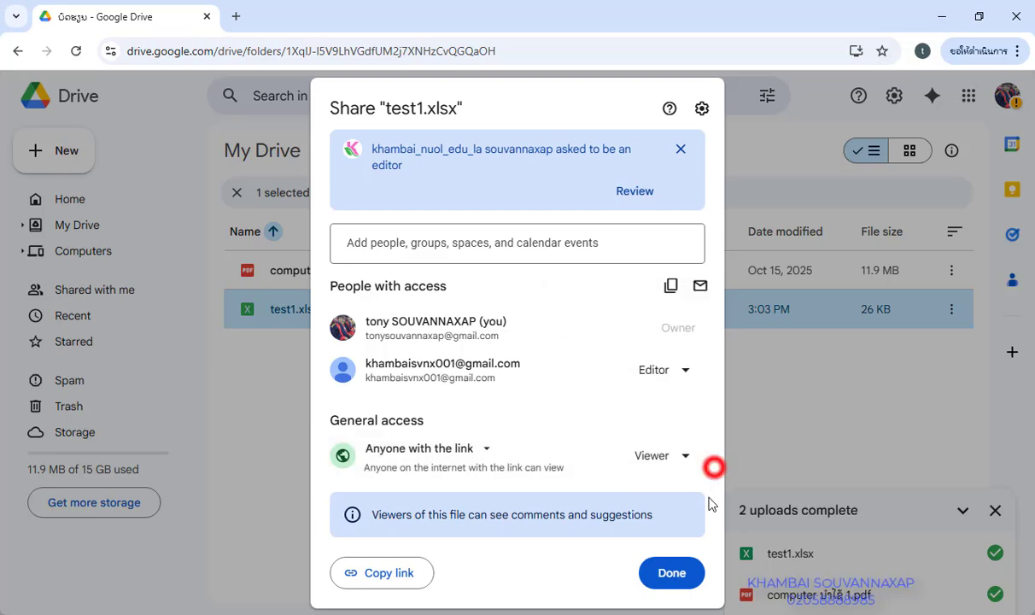
left_click(673, 574)
left_click(501, 441)
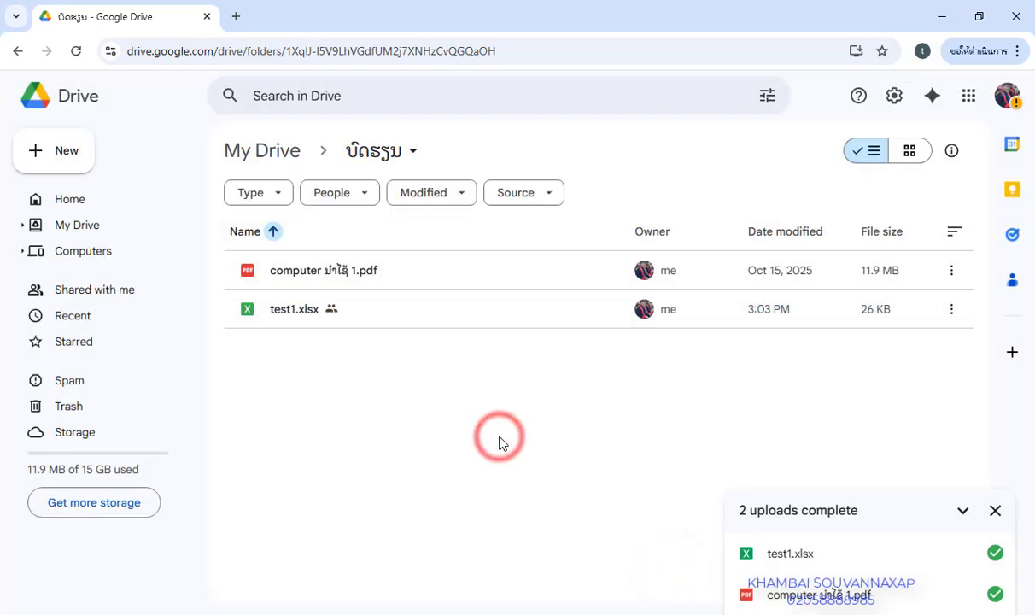
Return to the My Drive top level showing the ບັດຮຽນ folder and close the uploads panel
left_click(87, 231)
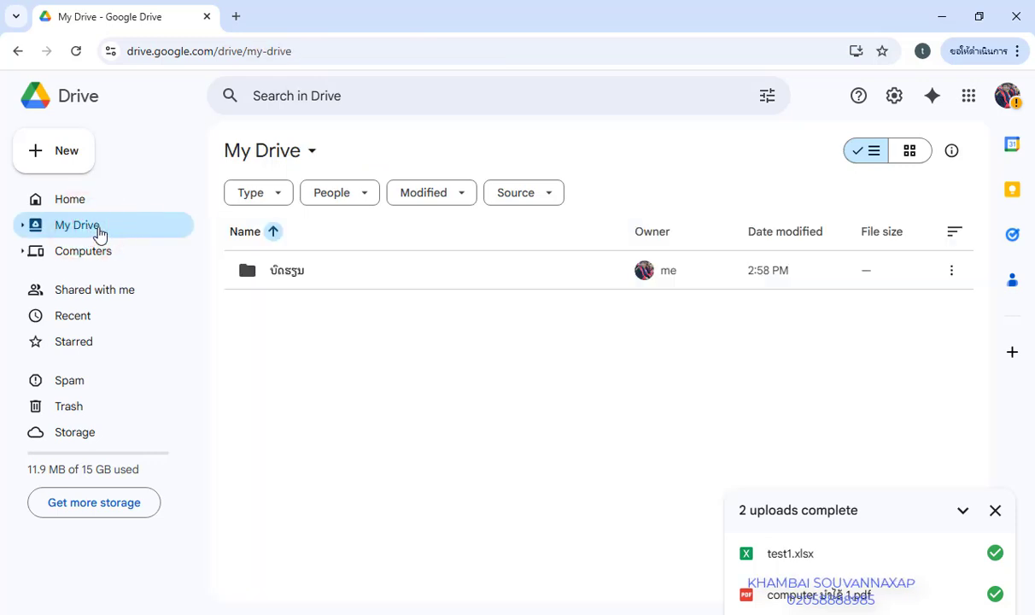
left_click(293, 326)
left_click(995, 510)
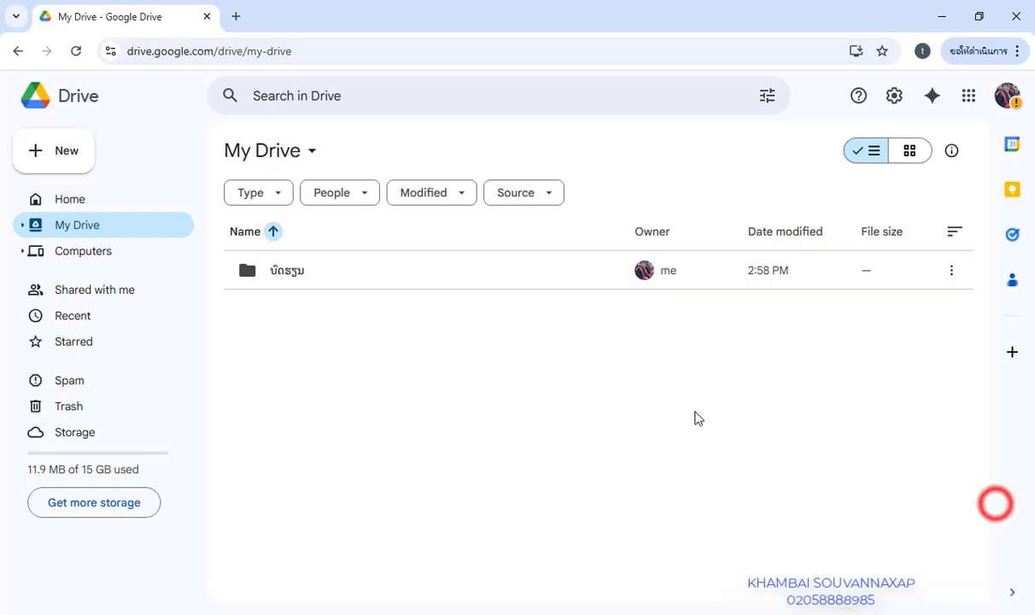
left_click(394, 346)
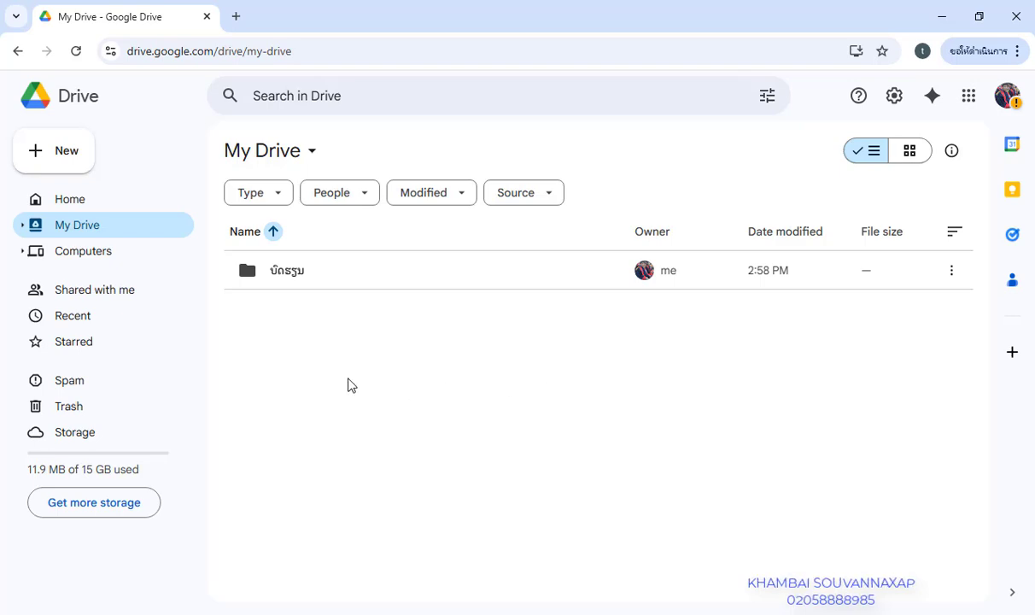
left_click(310, 151)
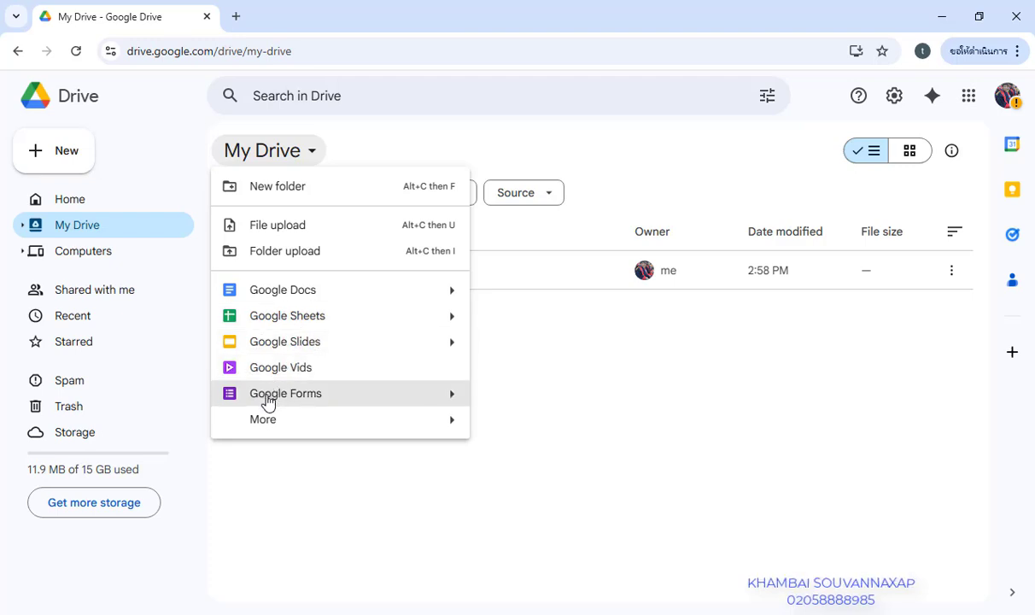
left_click(368, 475)
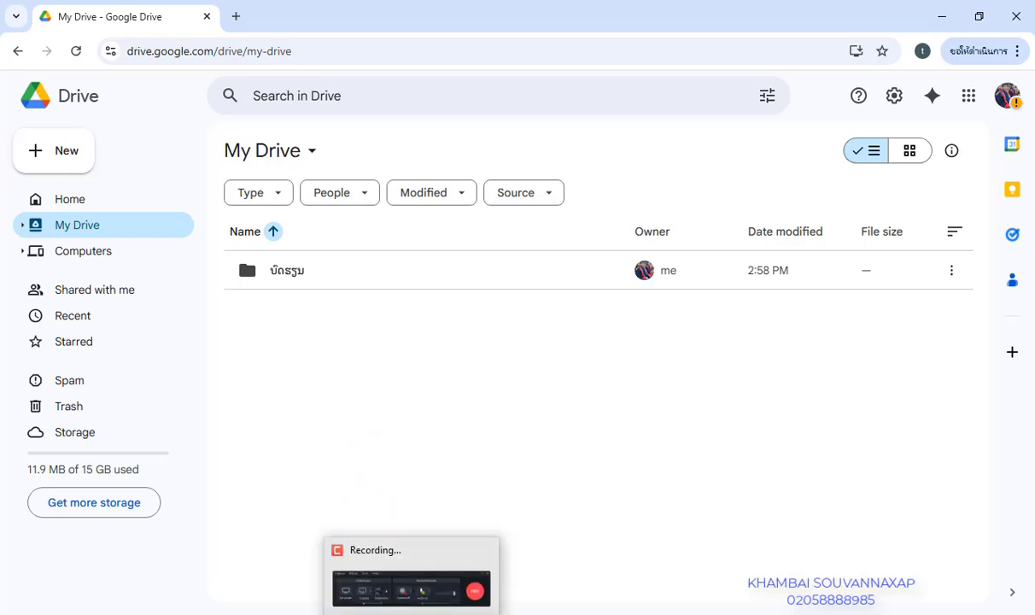
left_click(411, 612)
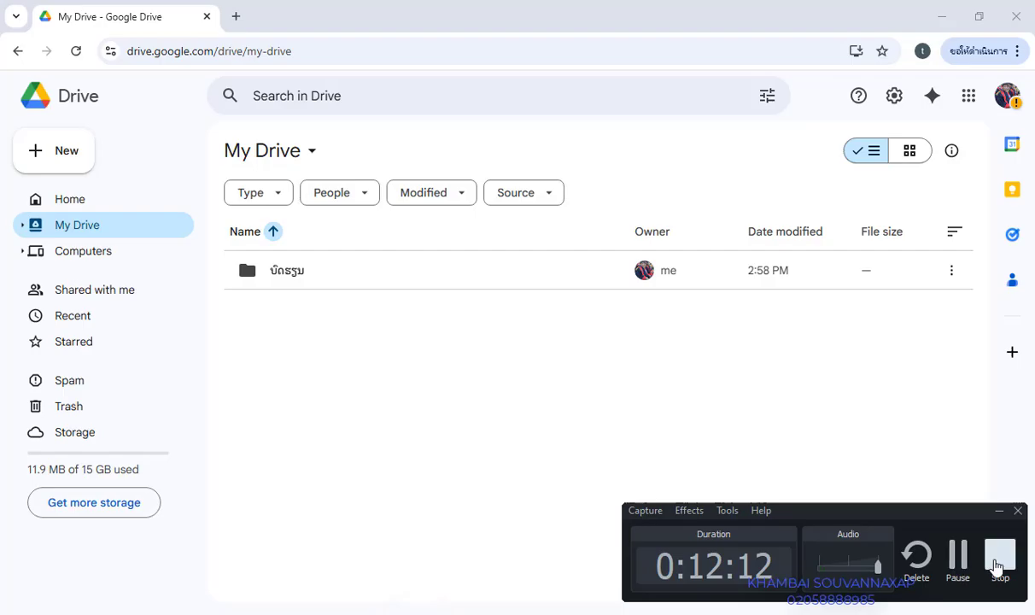
left_click(998, 566)
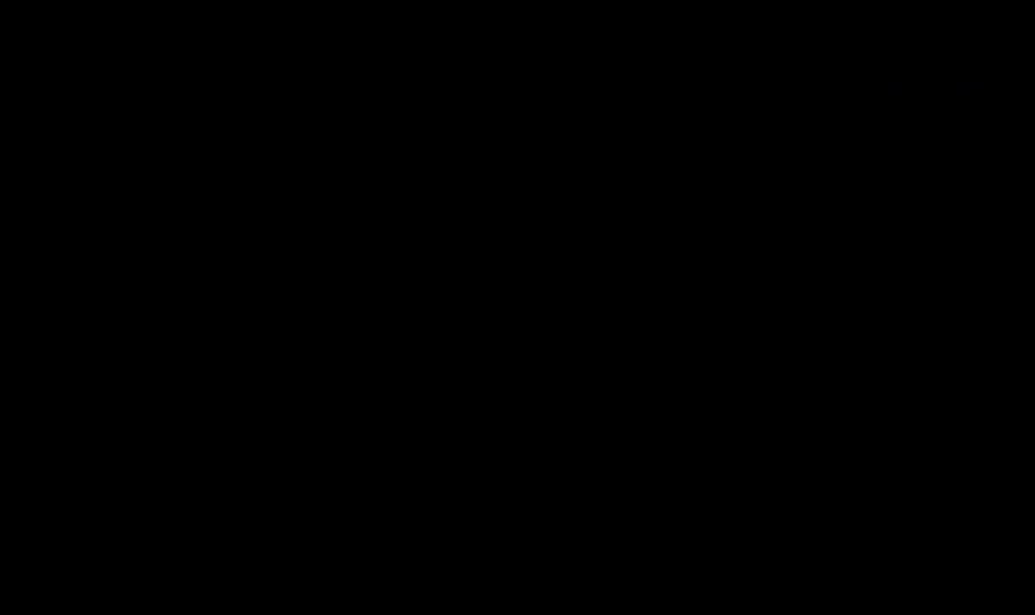